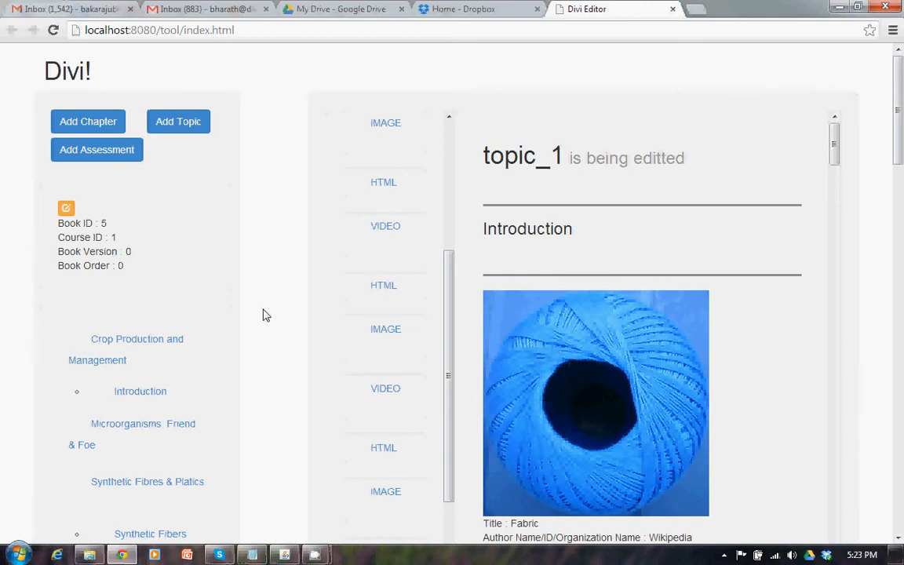
- Look through the book's chapter and topic outline, and view the book's editable details without changing them
scroll(262, 315, "down", 3)
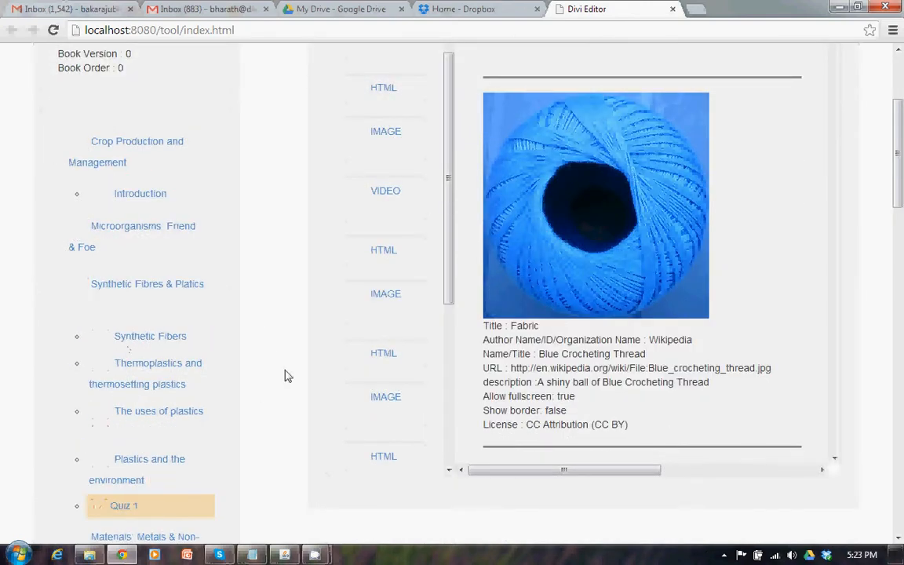
scroll(285, 374, "down", 1)
scroll(292, 371, "down", 5)
scroll(291, 372, "up", 7)
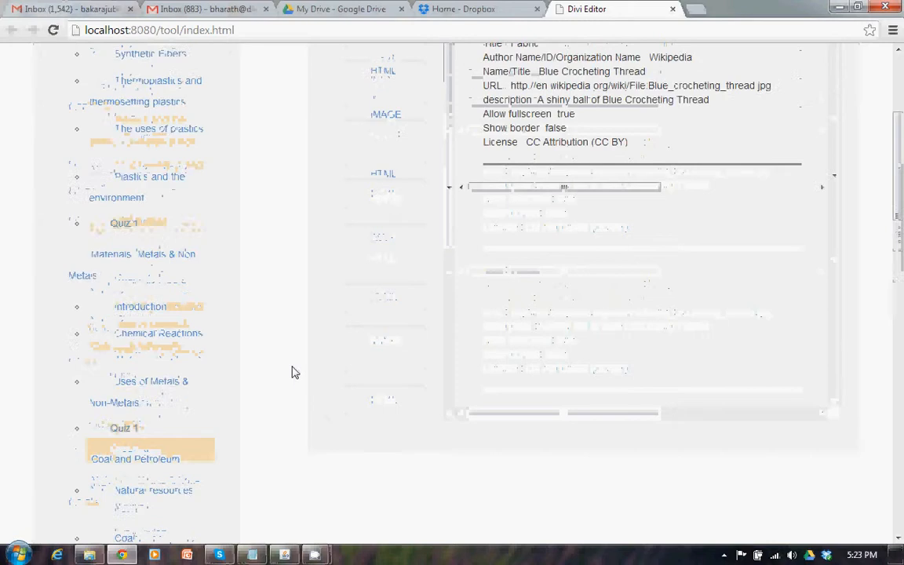
scroll(292, 372, "up", 1)
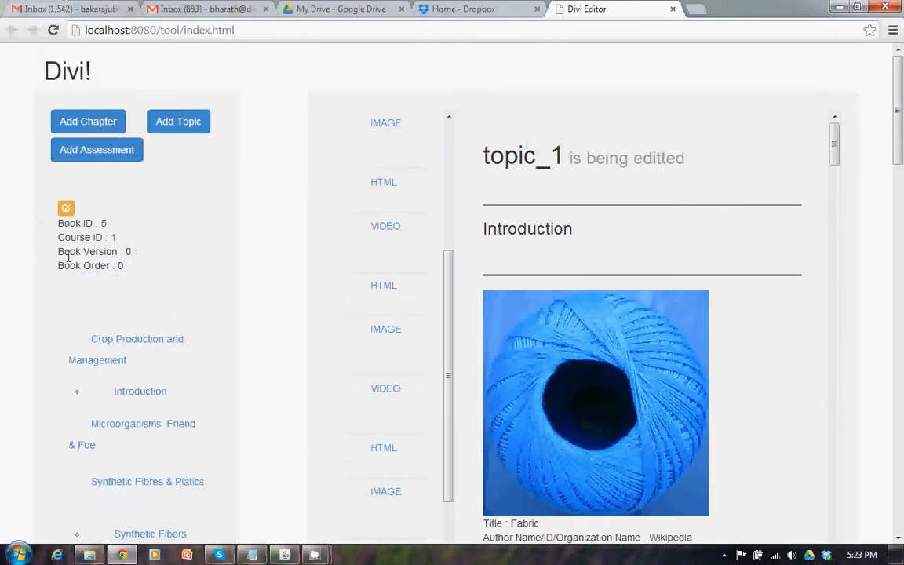
left_click(65, 209)
left_click(390, 183)
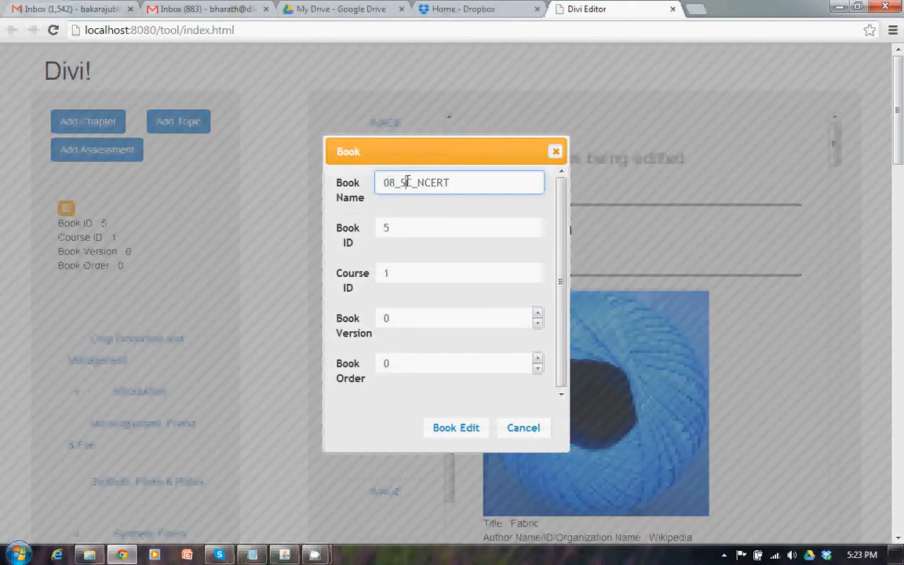
left_click(516, 425)
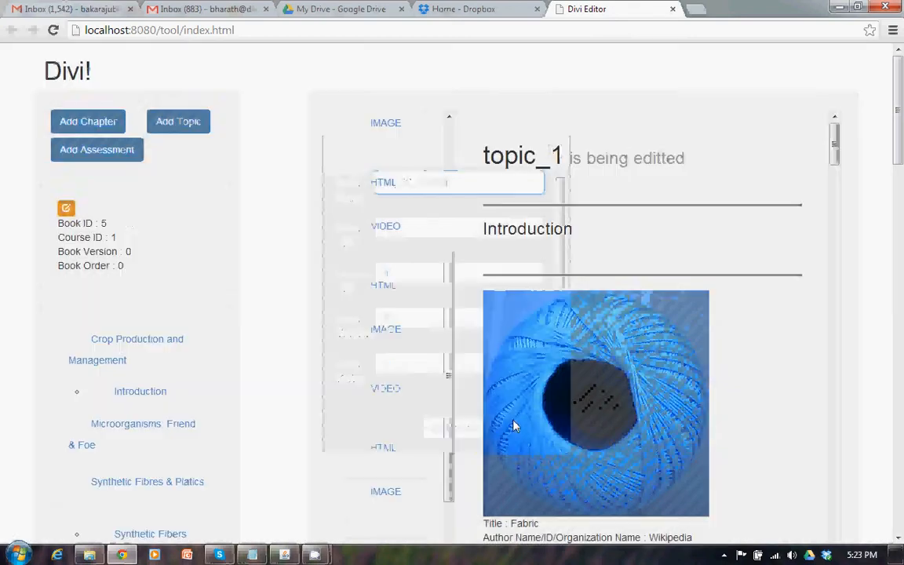
scroll(277, 319, "down", 1)
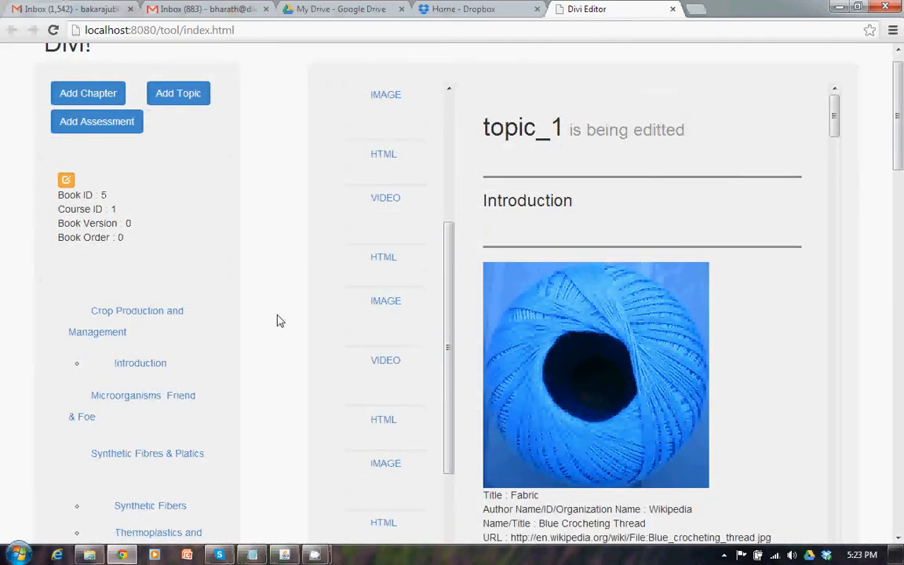
scroll(278, 319, "down", 2)
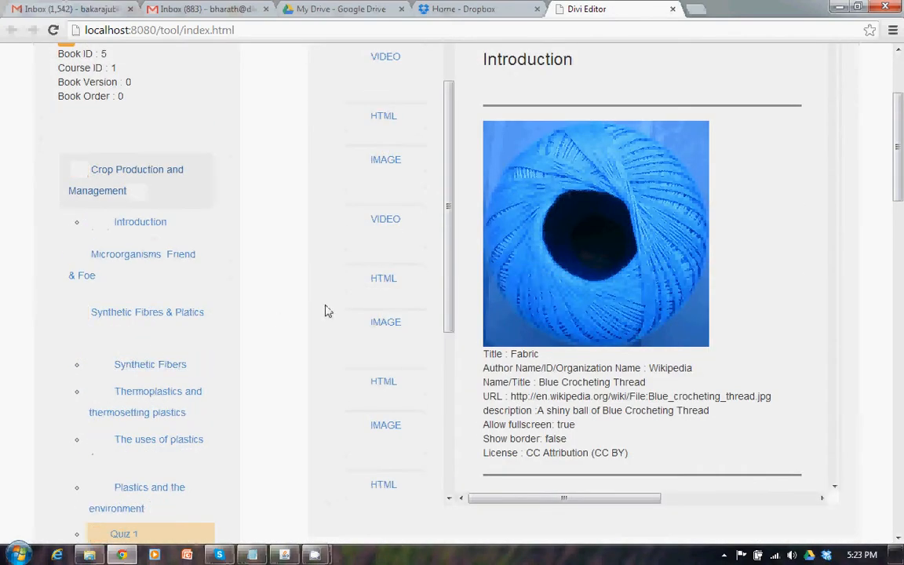
scroll(278, 311, "down", 3)
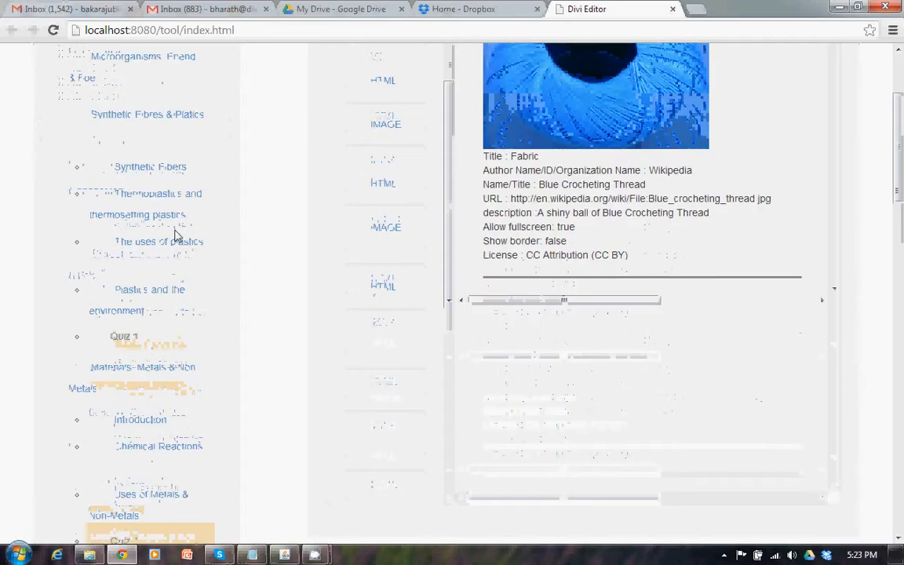
scroll(249, 242, "up", 5)
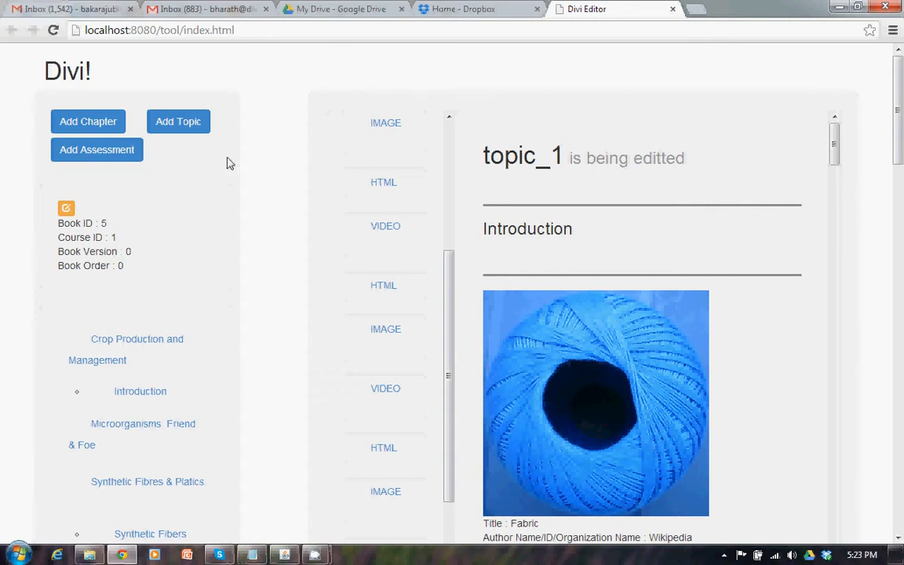
- Try to add a topic with ID T201 and name "Topic 1 Chapter 2" to the Microorganisms: Friend & Foe chapter
left_click(192, 130)
left_click(188, 130)
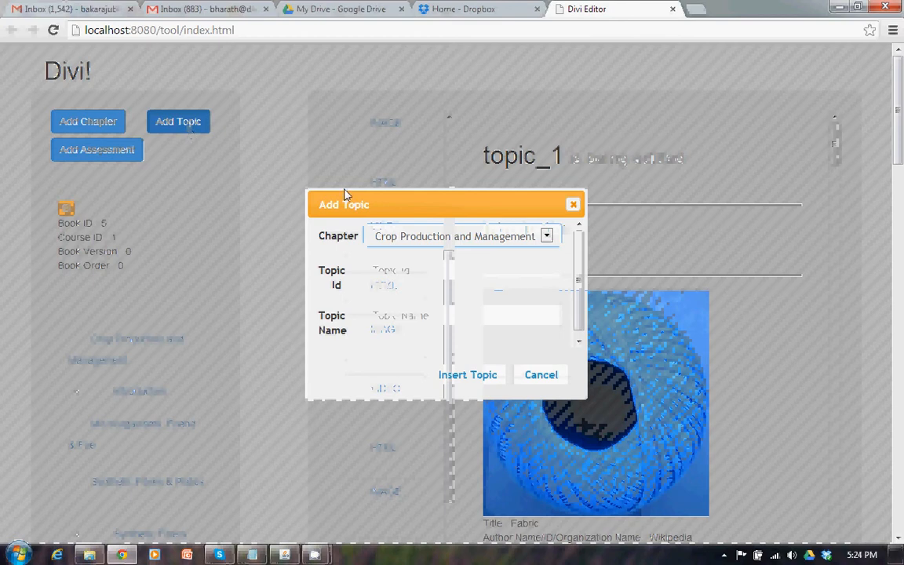
left_click(546, 236)
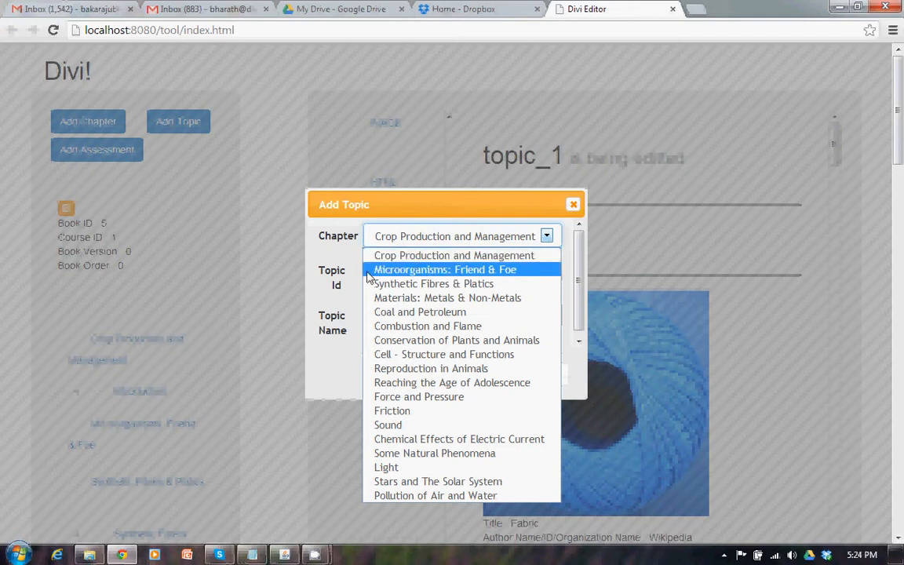
left_click(430, 269)
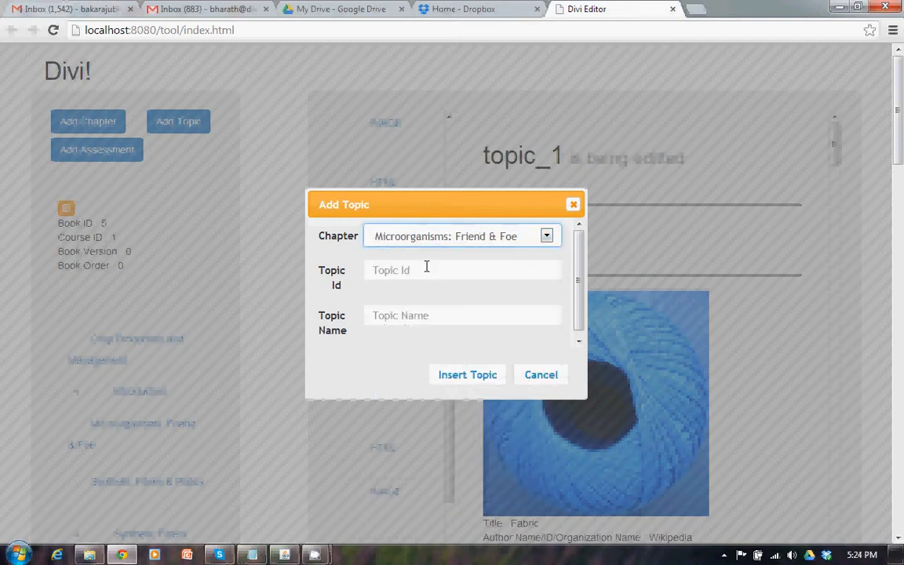
left_click(412, 271)
type("T")
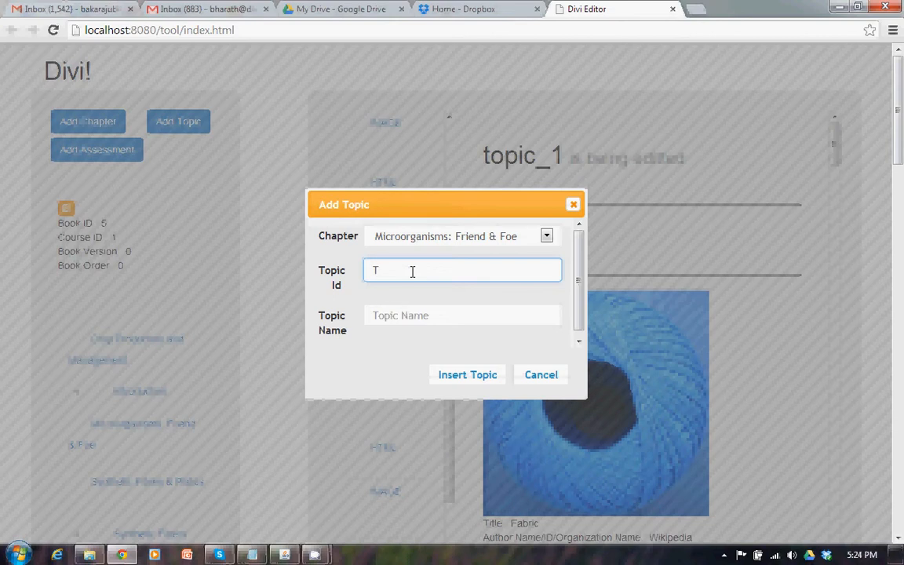
type("201")
left_click(396, 321)
type("Topic 1")
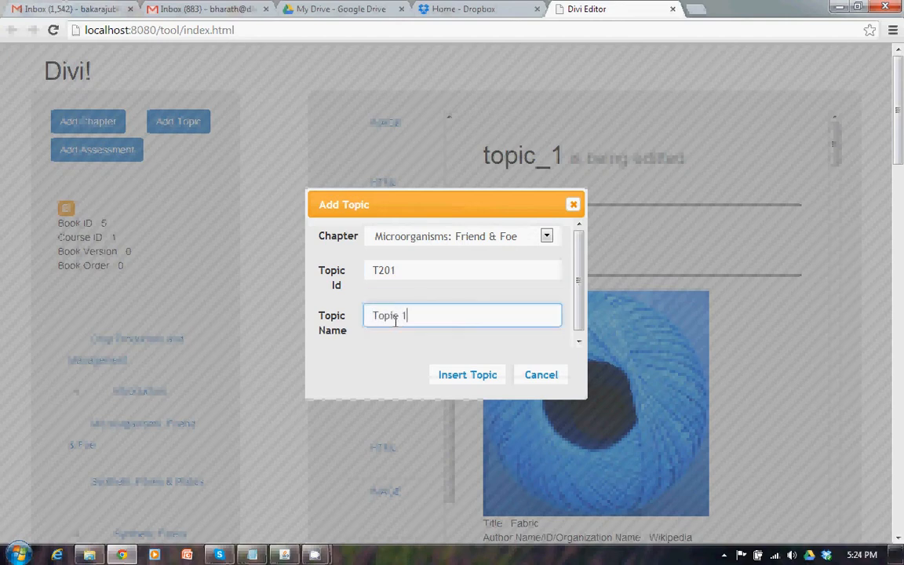
type(" Chapter 2")
left_click(462, 377)
- Check the outline under the Microorganisms: Friend & Foe chapter for the new topic
scroll(258, 375, "down", 3)
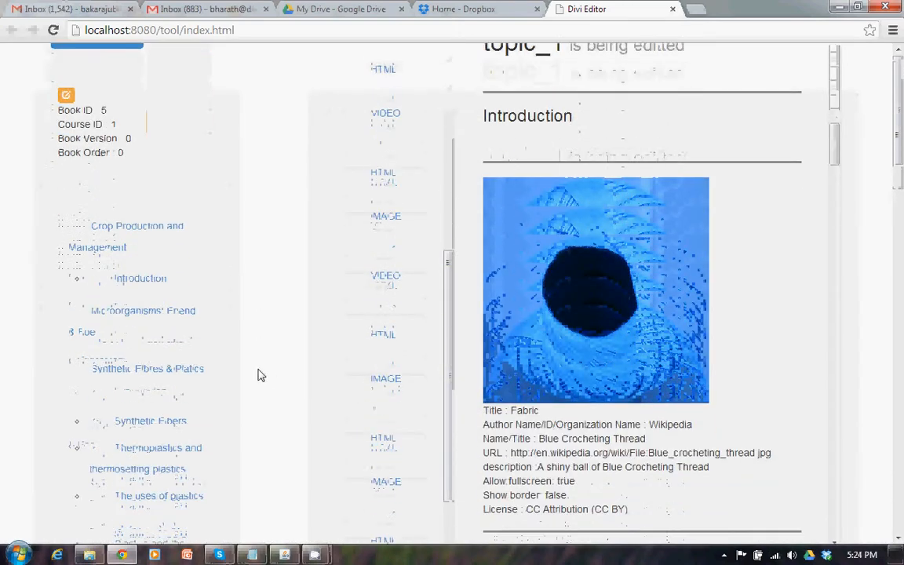
scroll(262, 375, "down", 1)
scroll(260, 374, "up", 1)
scroll(259, 374, "down", 1)
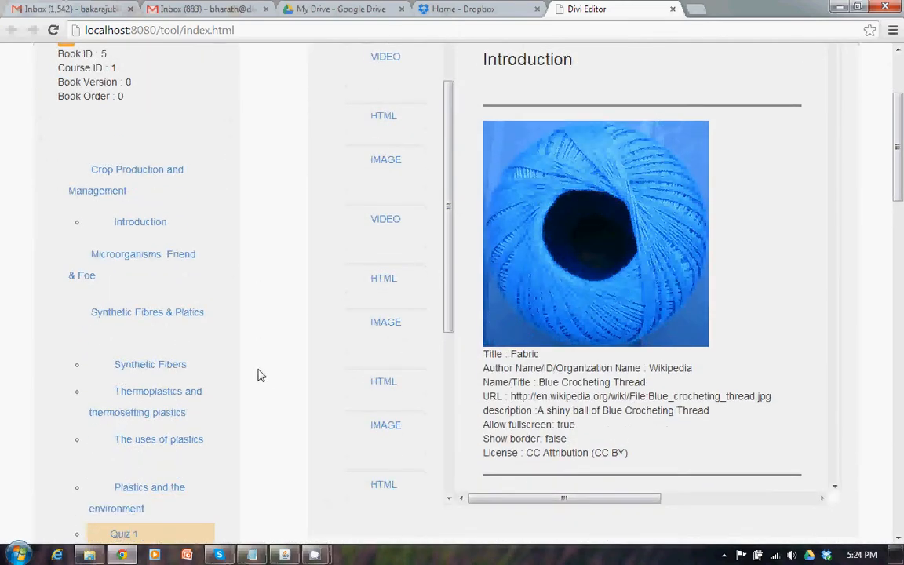
scroll(274, 259, "up", 4)
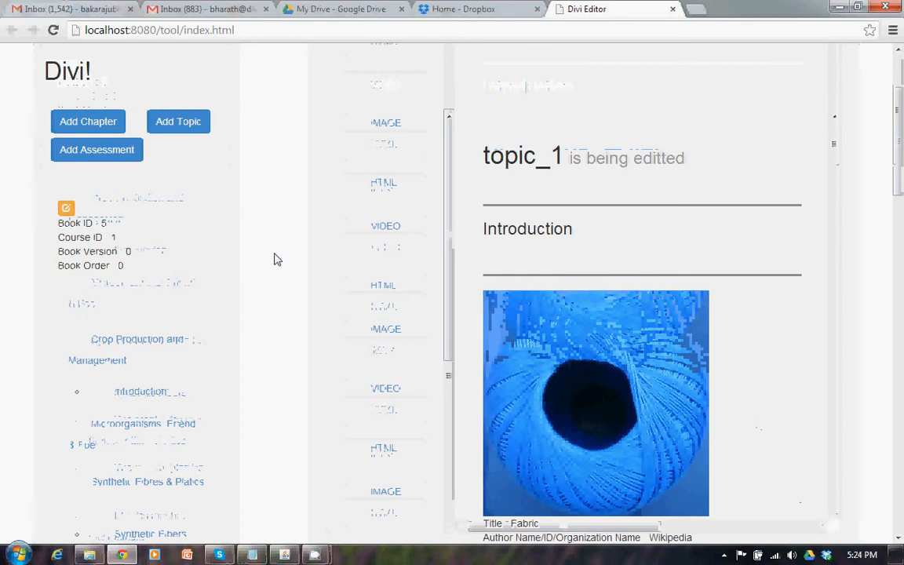
- Add a topic with ID T201 and name "Topic 1 Chapter 2" to the Microorganisms: Friend & Foe chapter
left_click(188, 140)
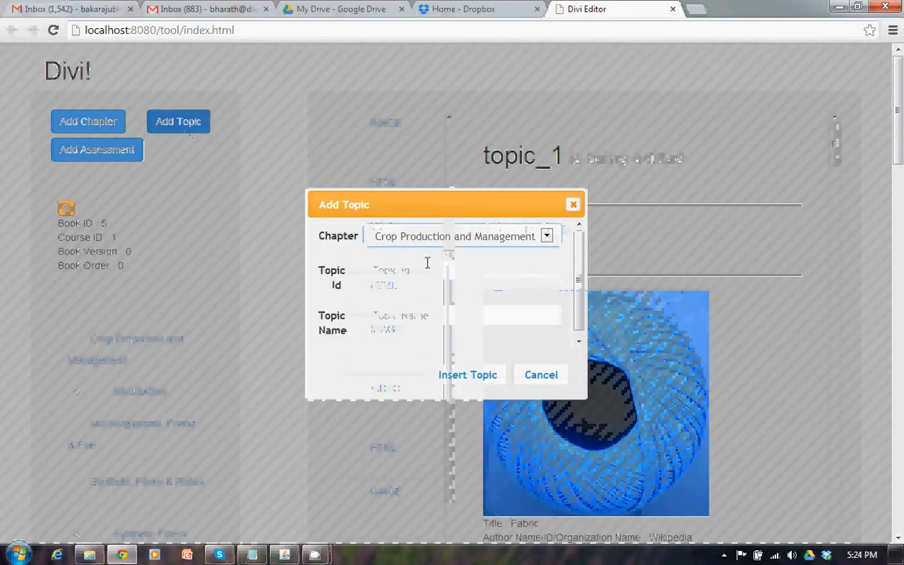
left_click(418, 238)
left_click(407, 274)
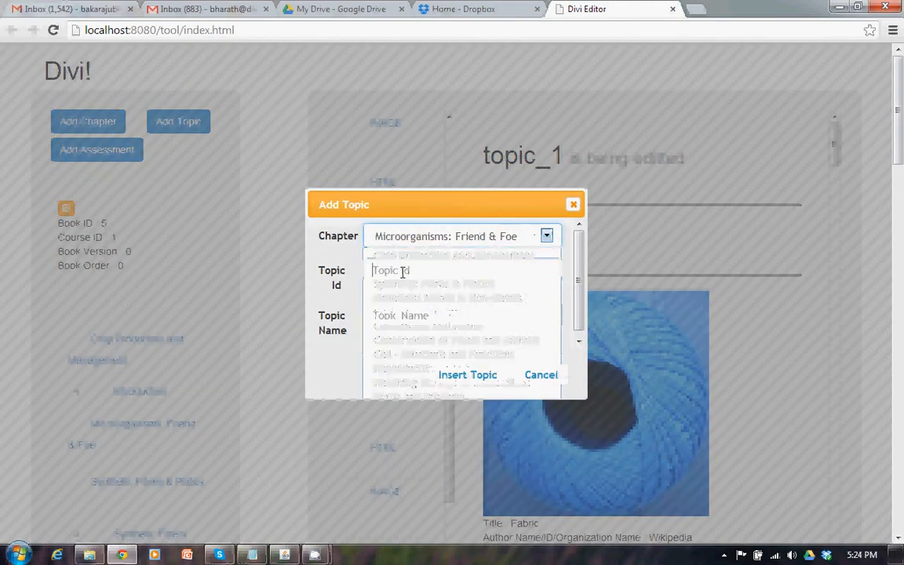
left_click(402, 271)
type("T201")
key("Tab")
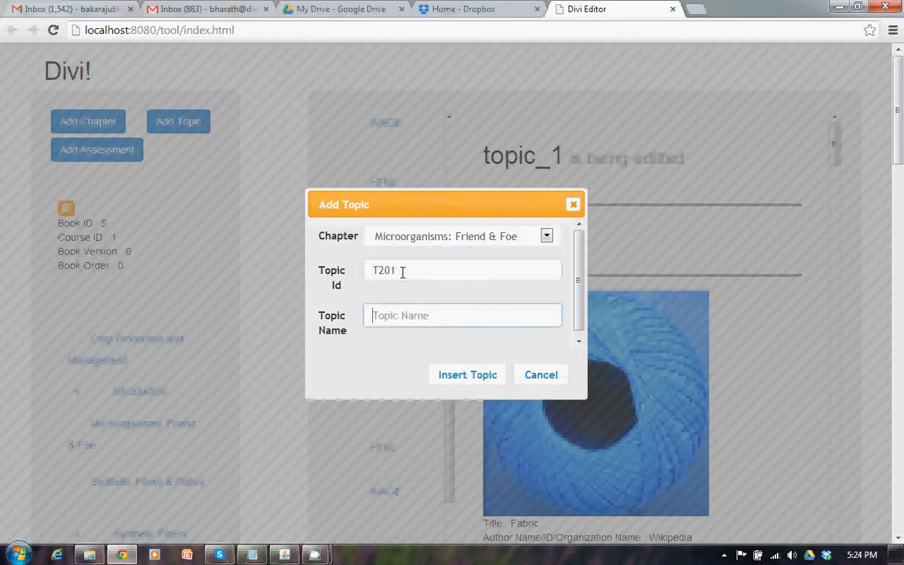
type("Topic 1 C")
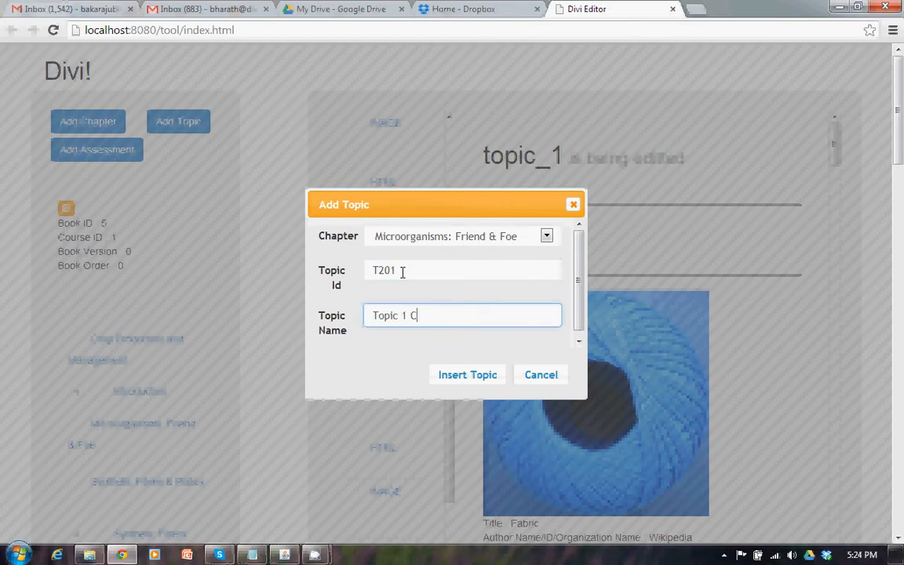
type("hapter 2")
left_click(461, 376)
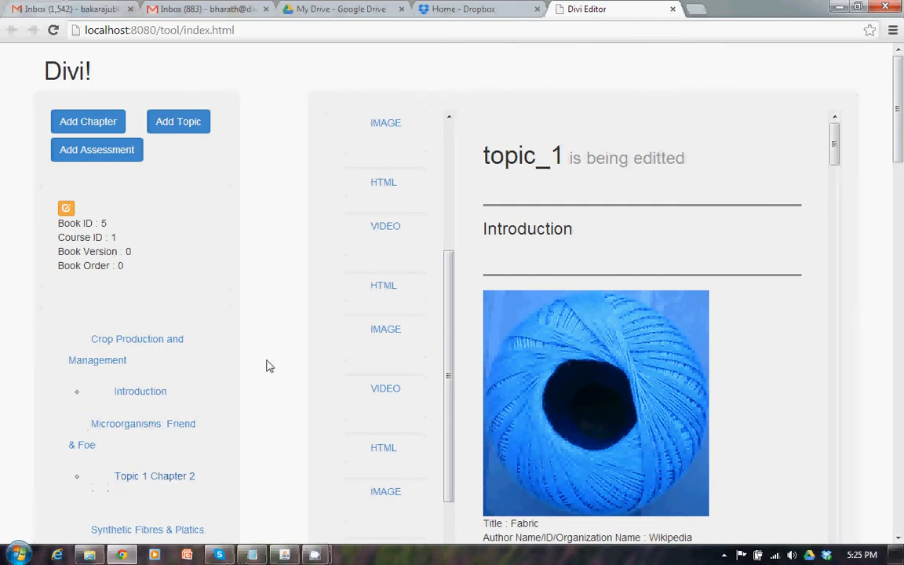
- Start another topic in the Microorganisms: Friend & Foe chapter and set its topic ID to T202
left_click(179, 121)
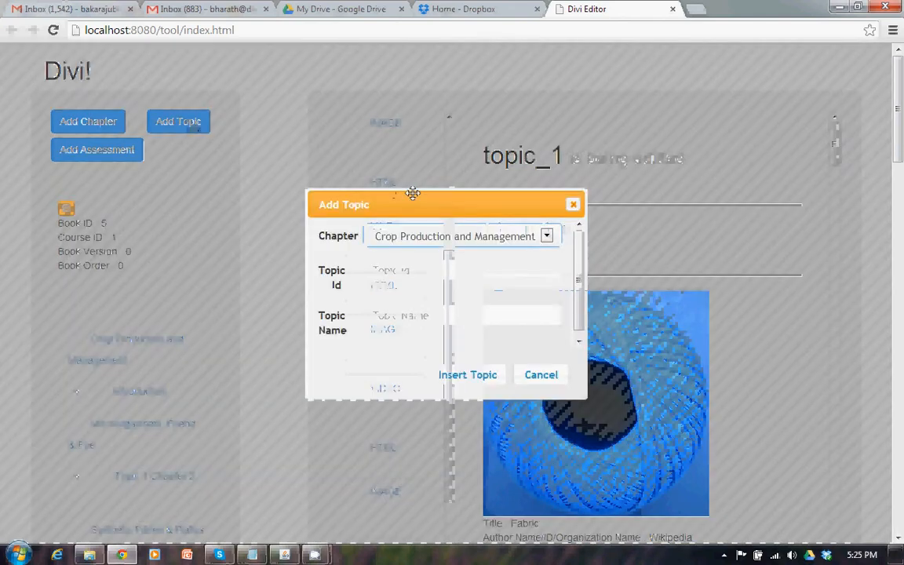
left_click(412, 244)
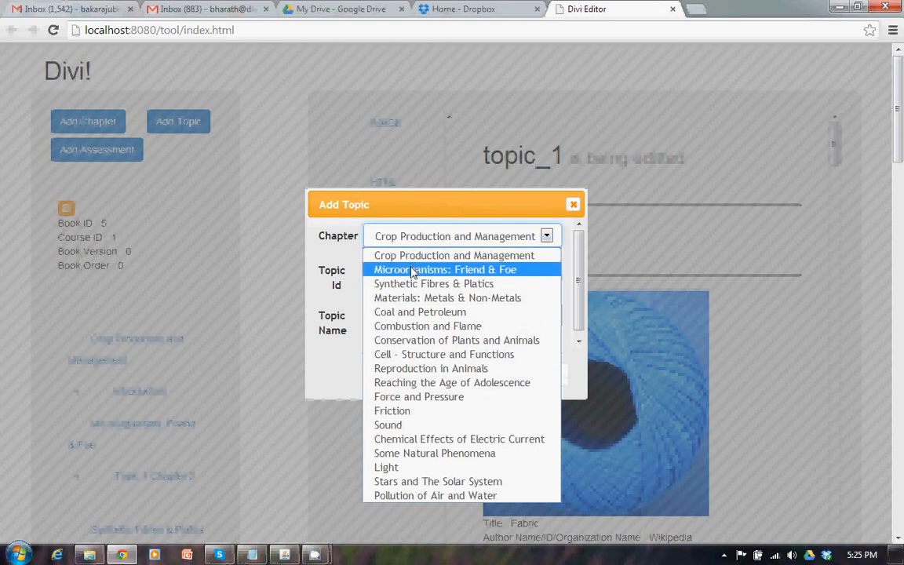
left_click(413, 269)
type("T")
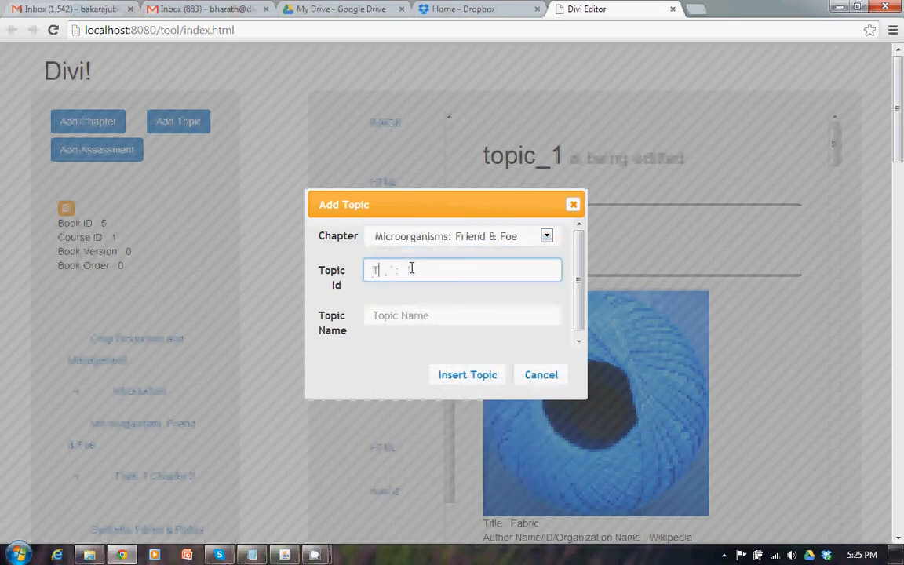
type("202")
left_click(396, 321)
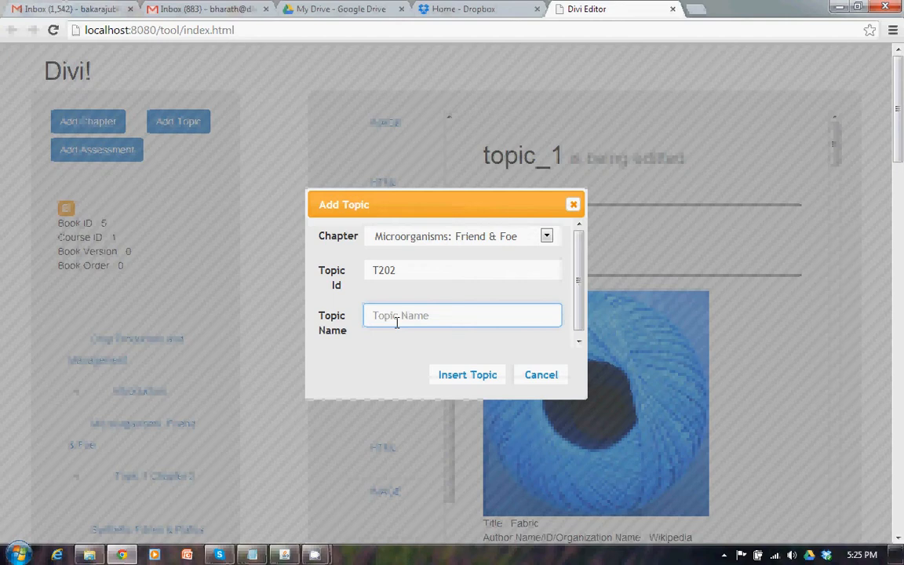
left_click_drag(386, 269, 396, 269)
left_click(398, 270)
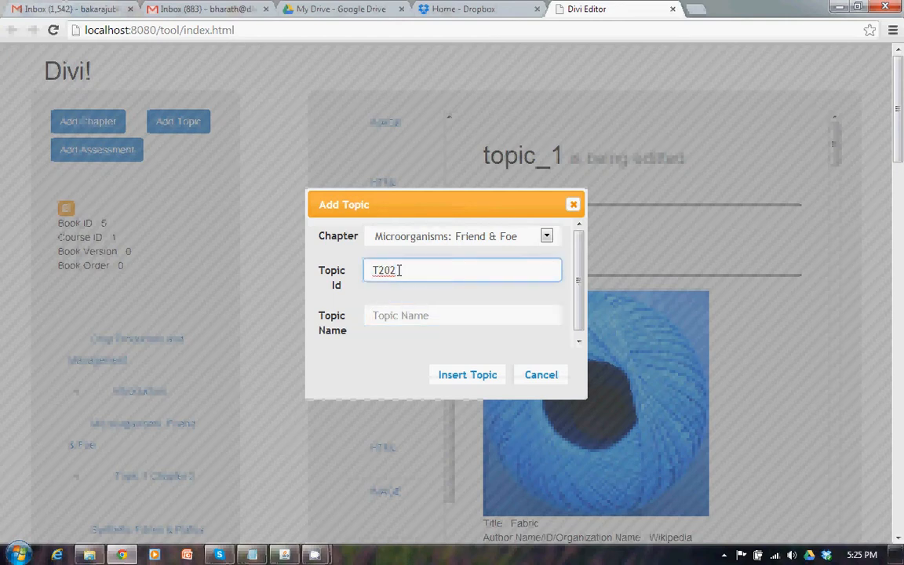
- Name the topic "Topic 2 CHapter 2" and insert it into the chapter
left_click(386, 317)
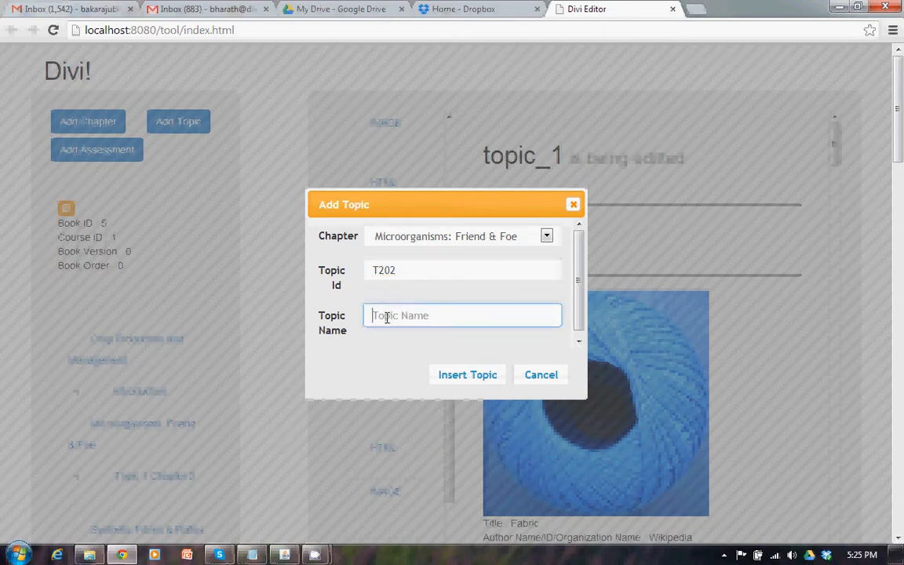
type("Topic 2 CHapter 2")
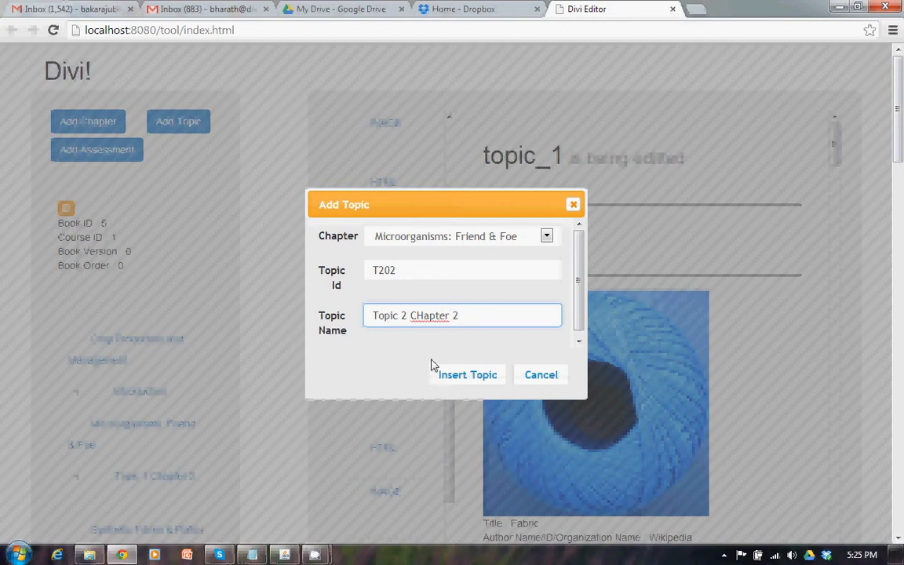
left_click(439, 374)
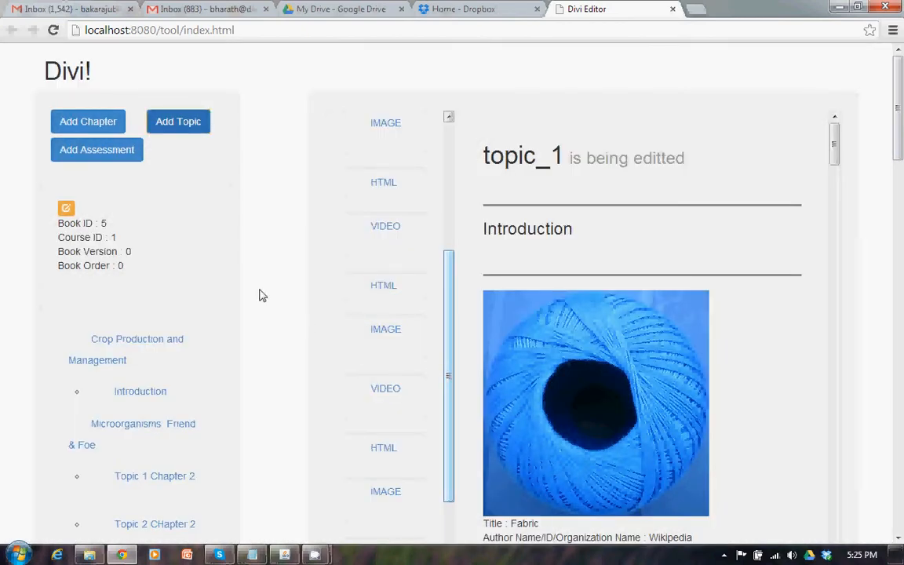
scroll(259, 295, "down", 1)
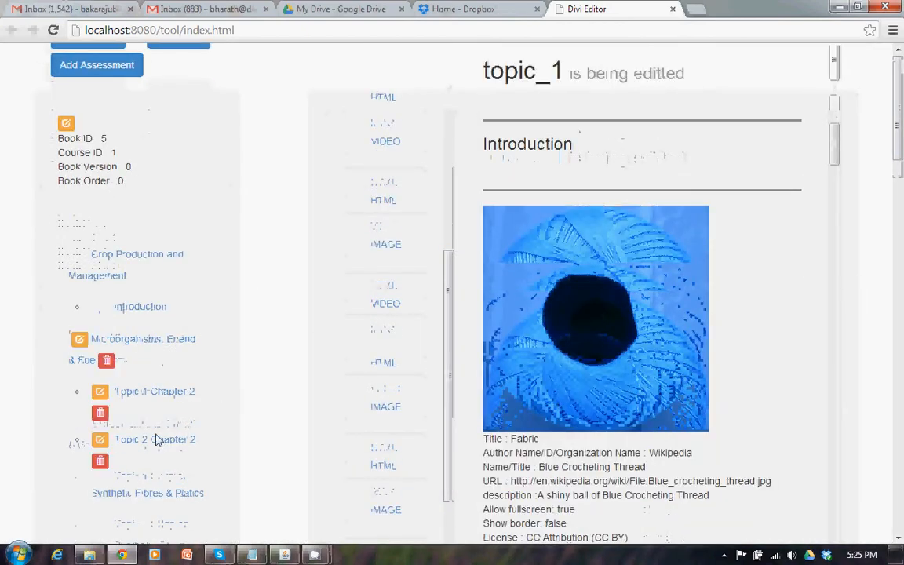
scroll(273, 317, "up", 1)
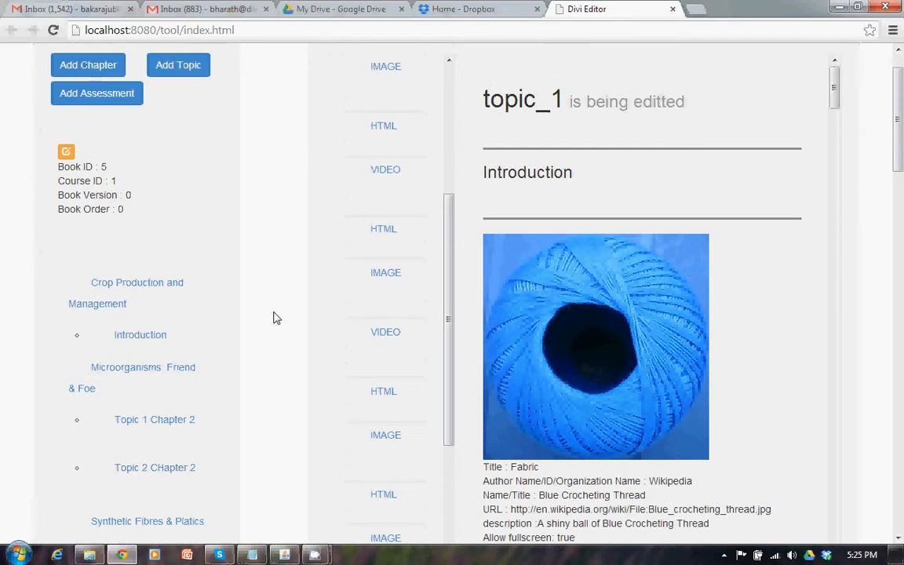
- Add a topic with ID T1101 and name "Topic 1 CHapter 11" to the Force and Pressure chapter
left_click(177, 123)
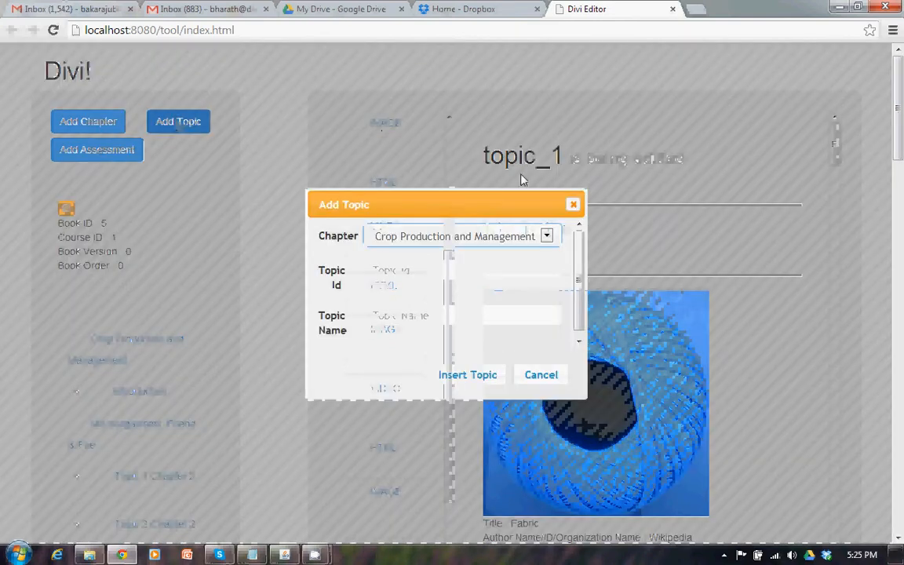
left_click(480, 239)
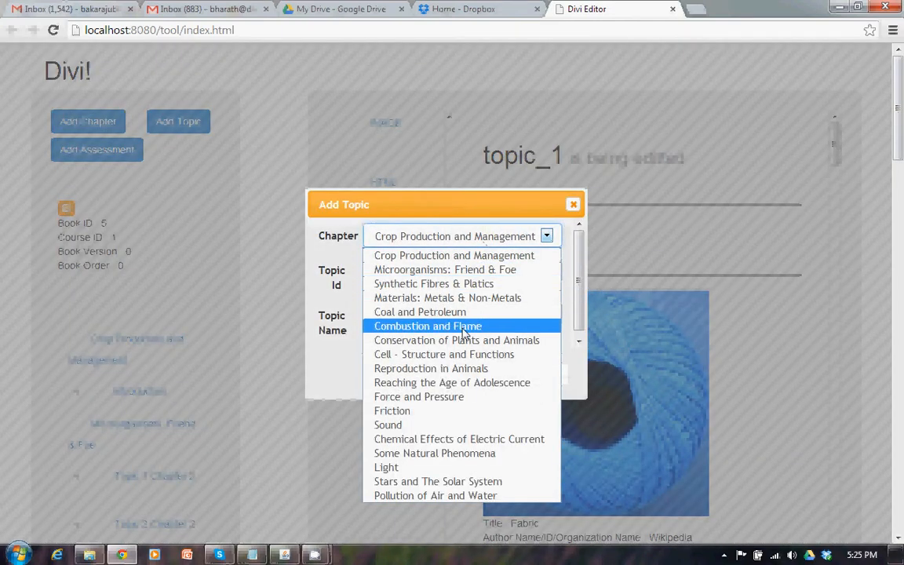
left_click(436, 398)
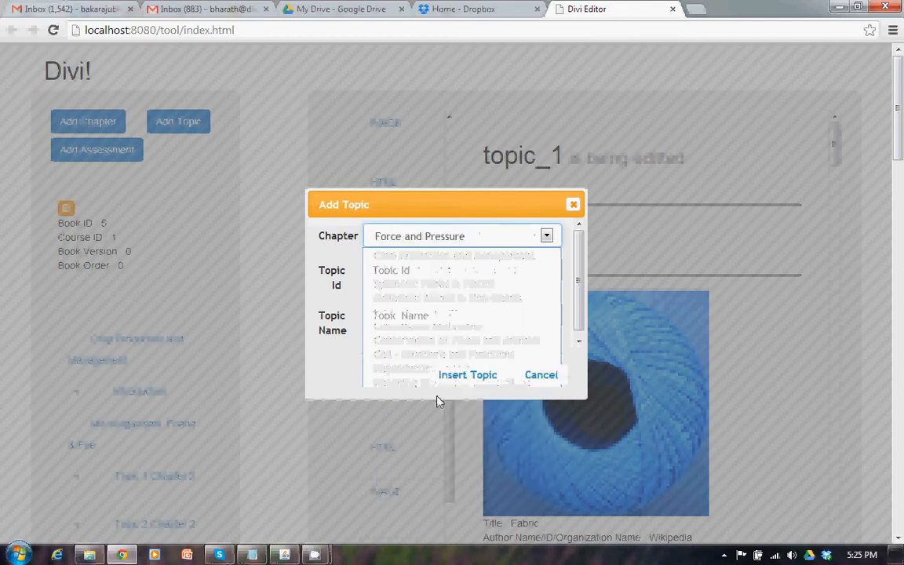
left_click(439, 272)
type("T")
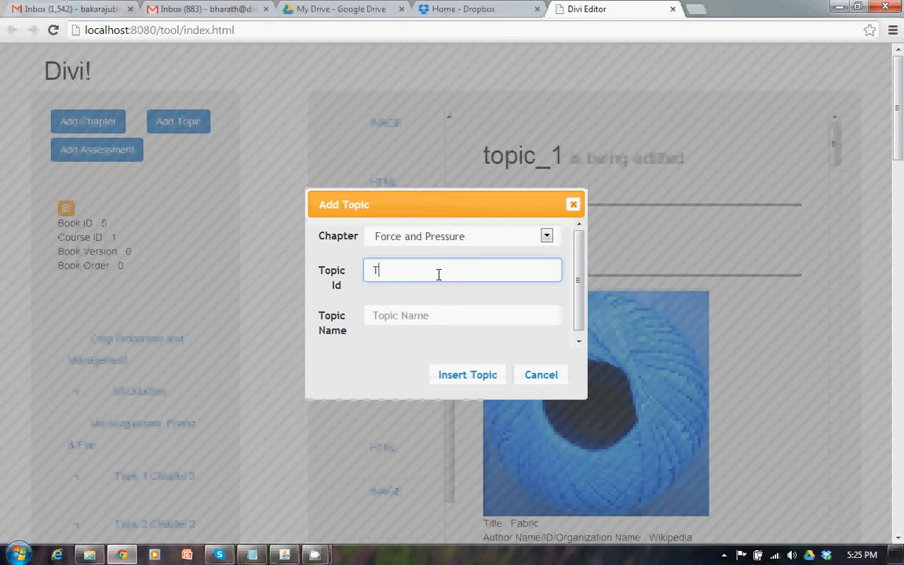
type("1101")
key("Tab")
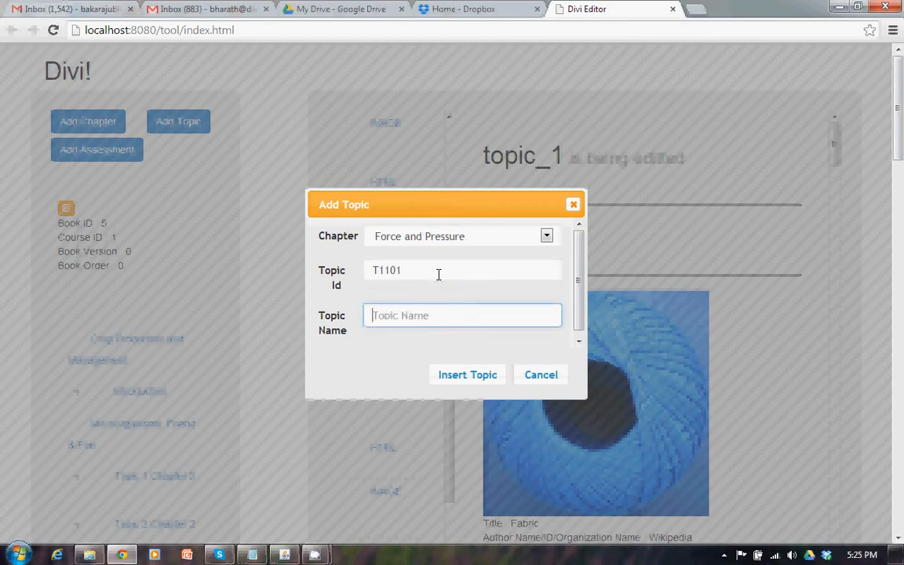
type("Topic 1 CHapter 11")
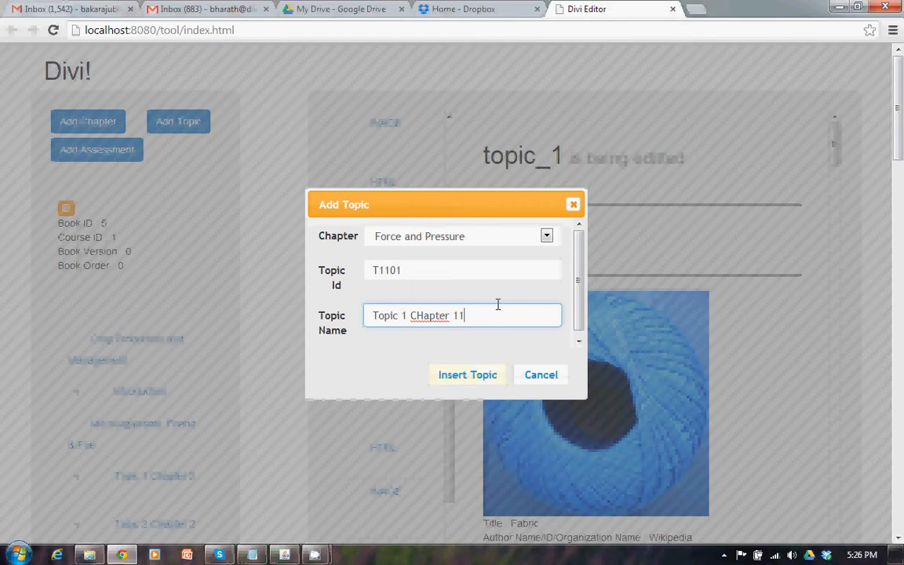
left_click_drag(464, 316, 367, 319)
left_click(502, 356)
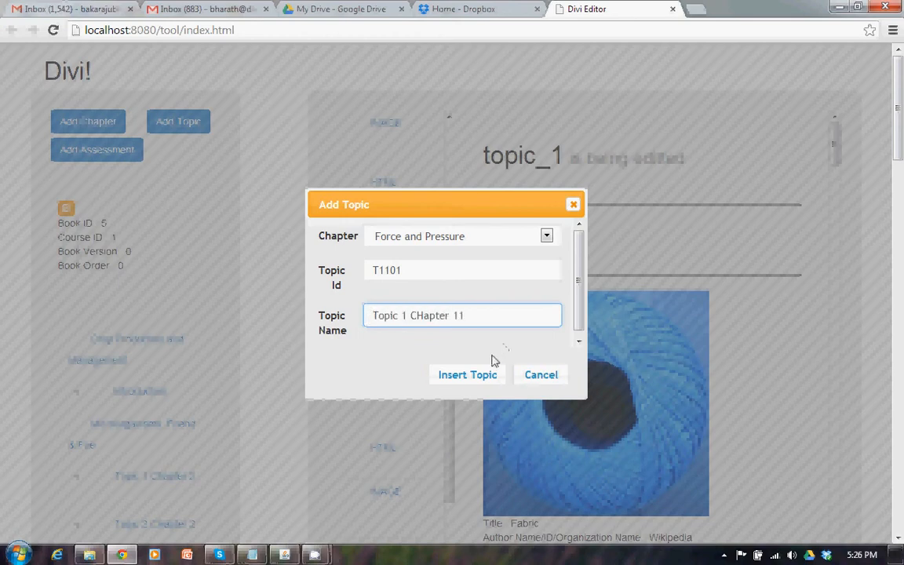
left_click(468, 377)
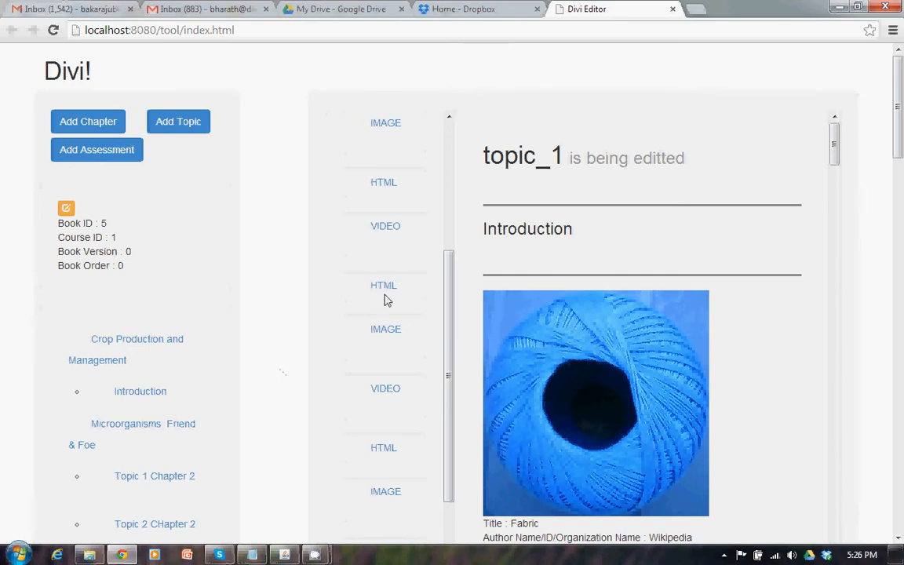
- Compare topic_1's list of HTML, image and video elements with its content preview, through to the end of both
left_click_drag(452, 291, 451, 245)
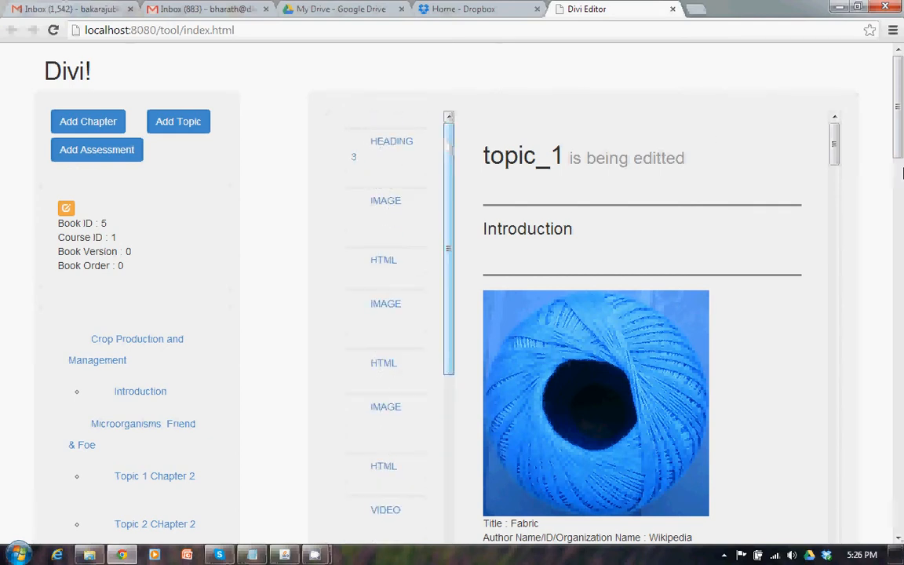
left_click_drag(834, 141, 829, 508)
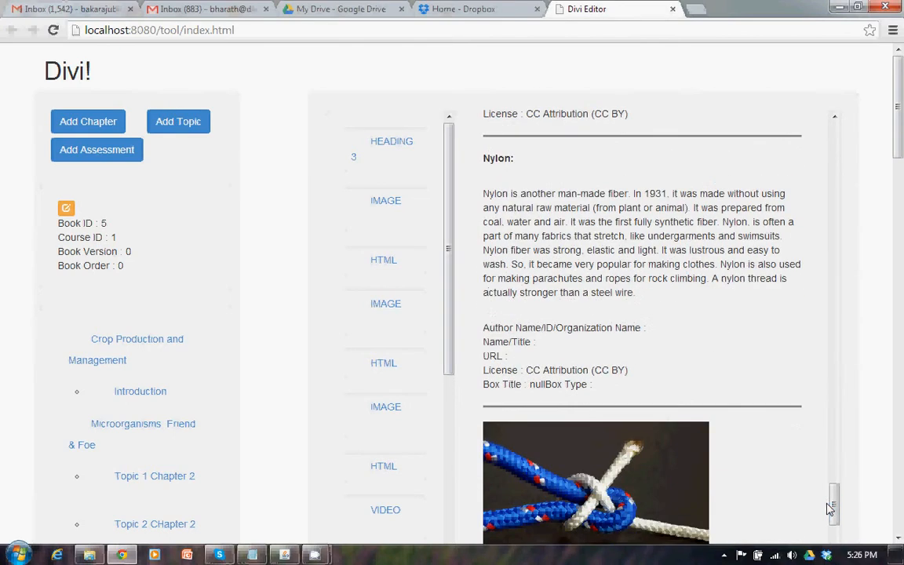
left_click_drag(452, 316, 456, 403)
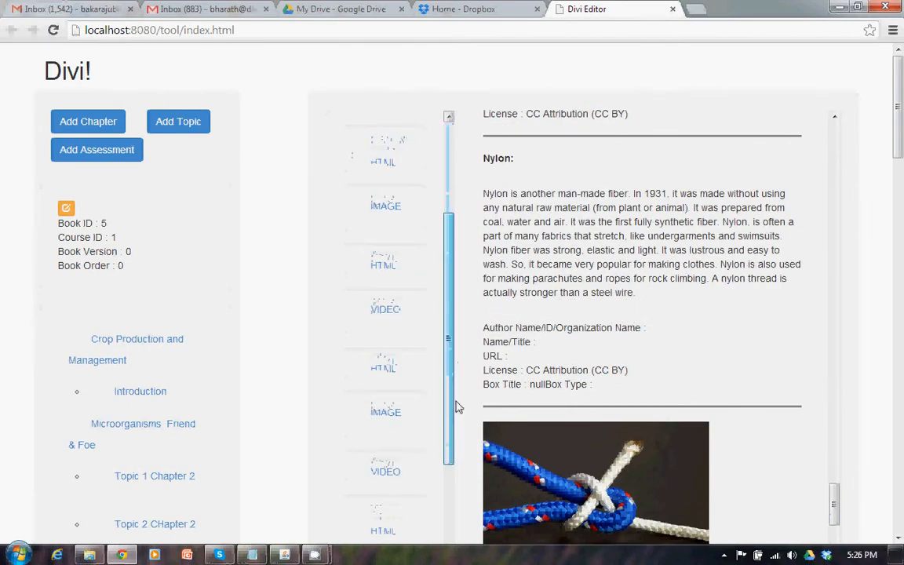
left_click(385, 412)
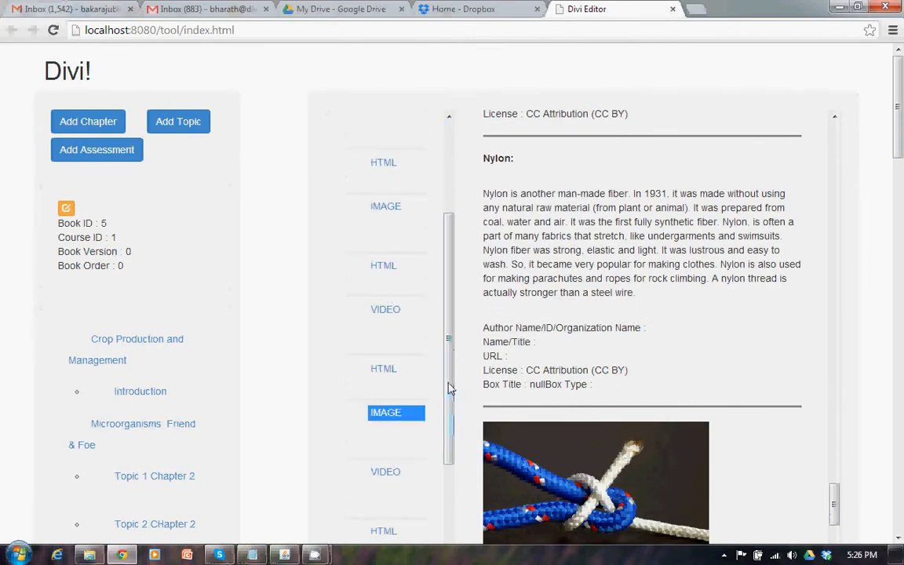
left_click_drag(448, 345, 448, 480)
scroll(899, 152, "down", 5)
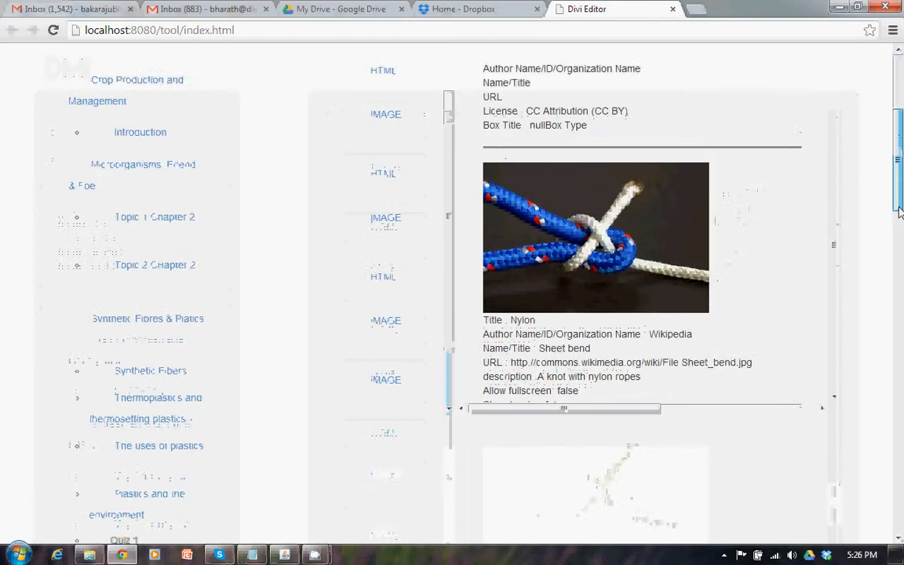
left_click_drag(452, 165, 313, 269)
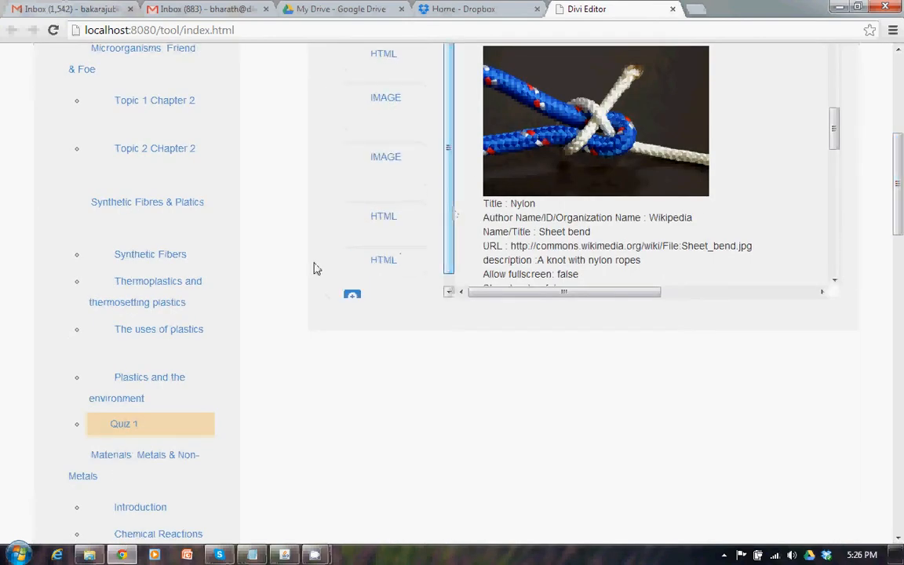
scroll(292, 248, "up", 3)
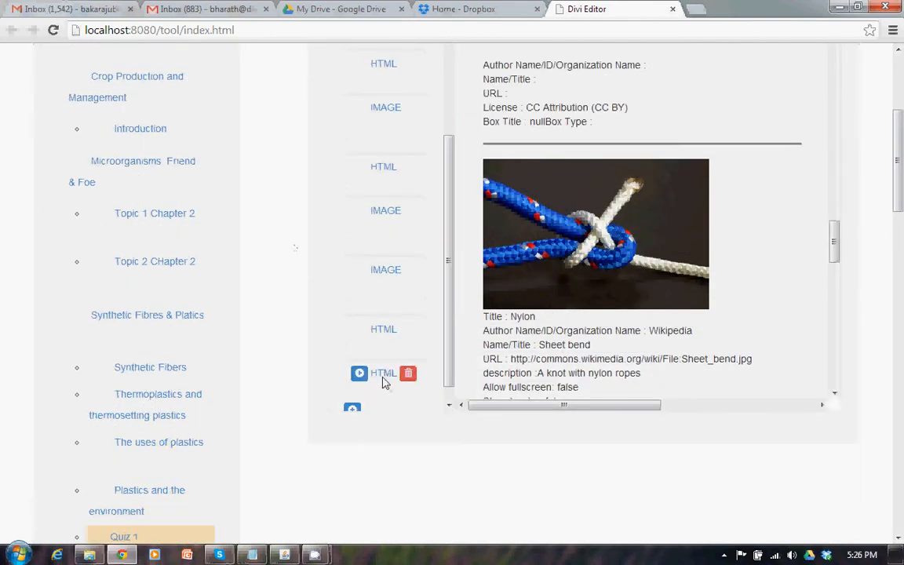
left_click_drag(831, 251, 823, 393)
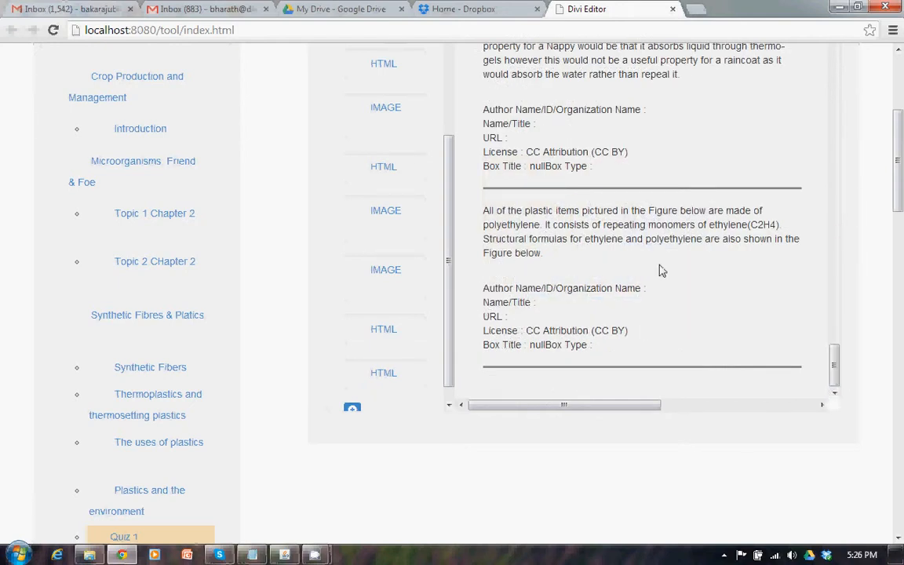
left_click_drag(838, 381, 836, 283)
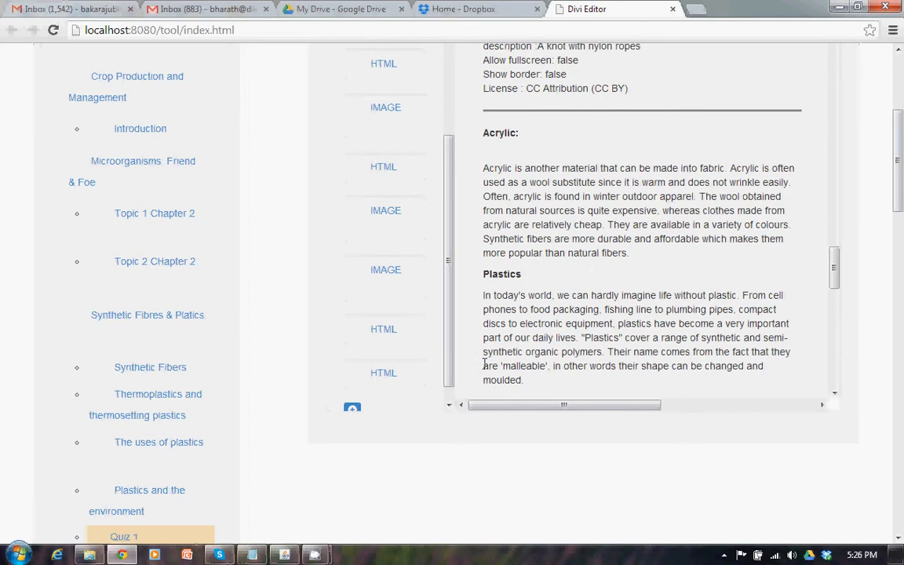
- Move the last HTML element of topic_1 above the two adjacent image elements, and return it to the end of the list
mouse_move(408, 377)
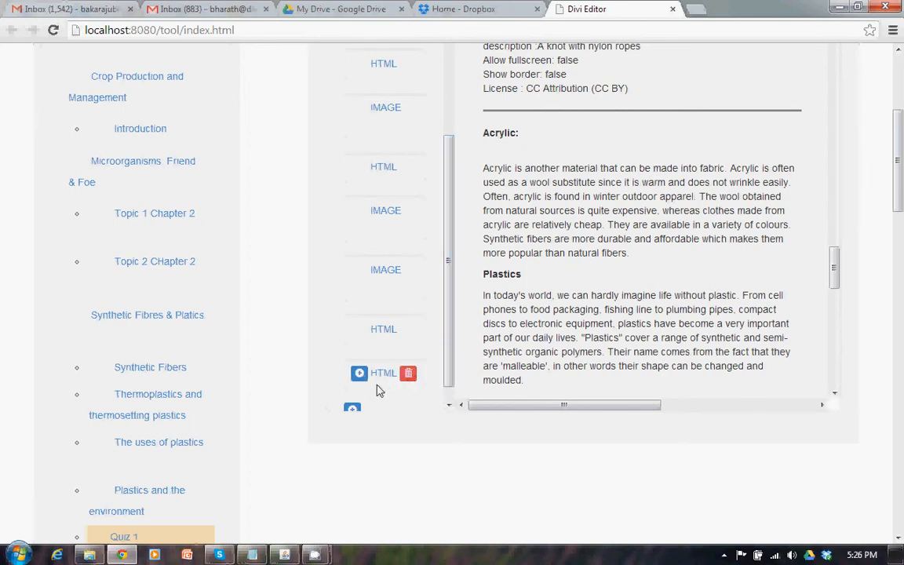
left_click_drag(377, 390, 379, 237)
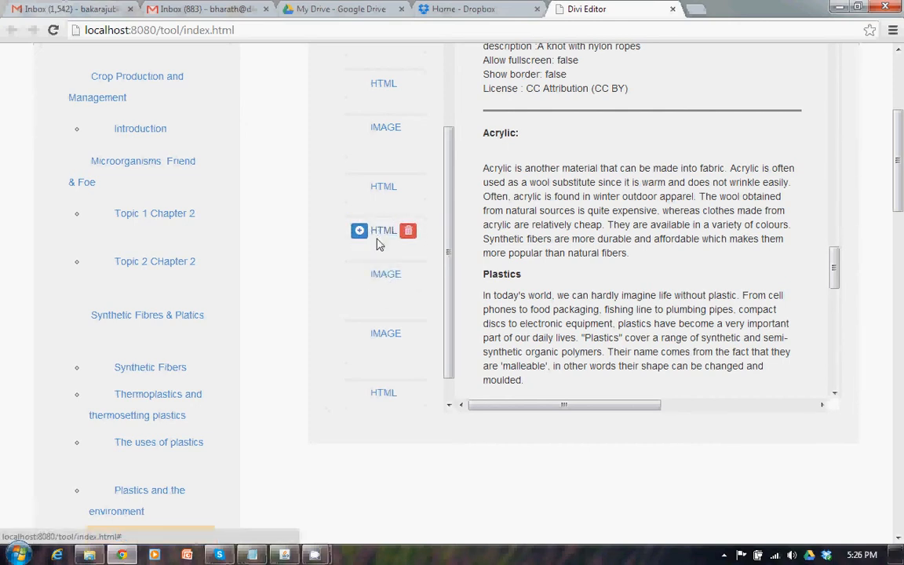
left_click_drag(377, 249, 383, 361)
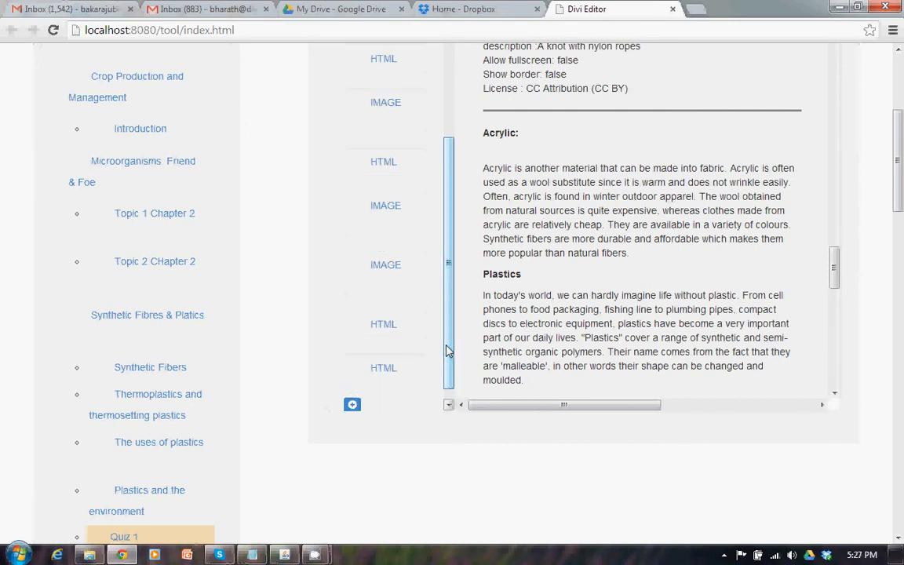
mouse_move(446, 346)
left_mouse_down()
mouse_move(447, 333)
mouse_move(446, 364)
left_mouse_up()
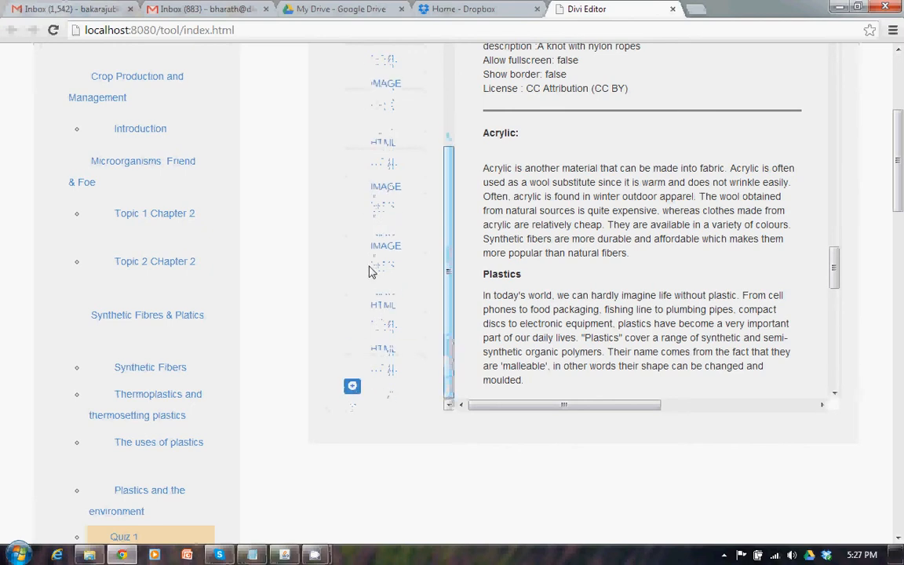
- Try to reorder the two adjacent image elements near the end of topic_1's element list
mouse_move(383, 240)
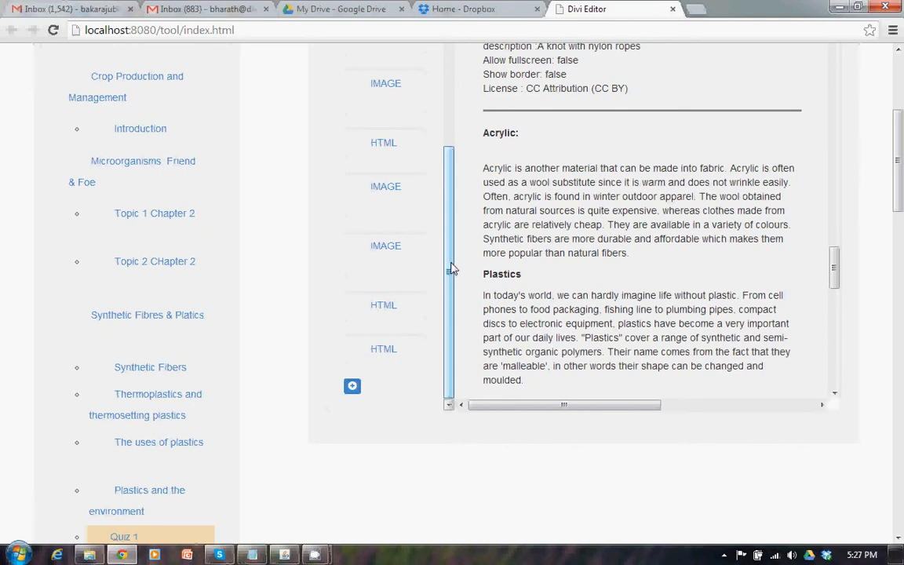
mouse_move(375, 271)
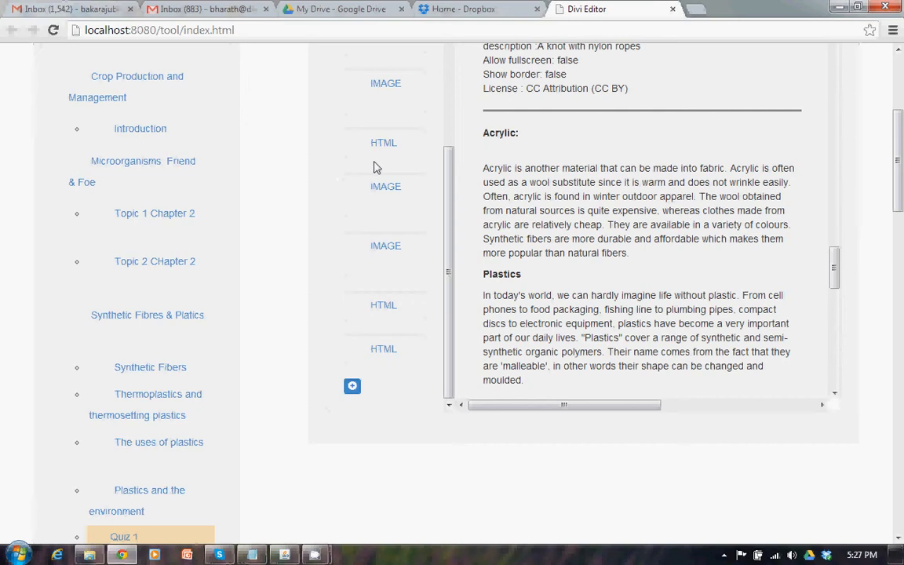
scroll(382, 267, "up", 1)
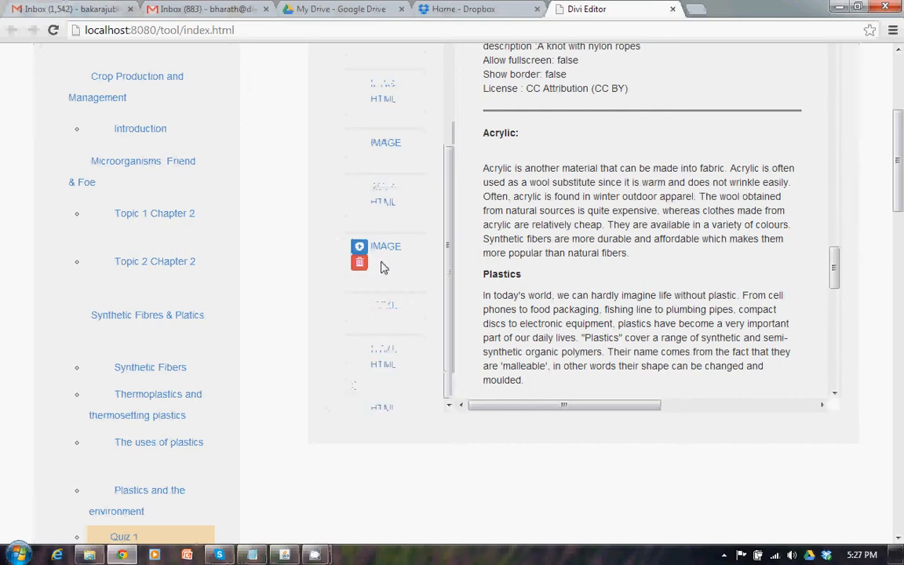
left_click_drag(382, 262, 386, 290)
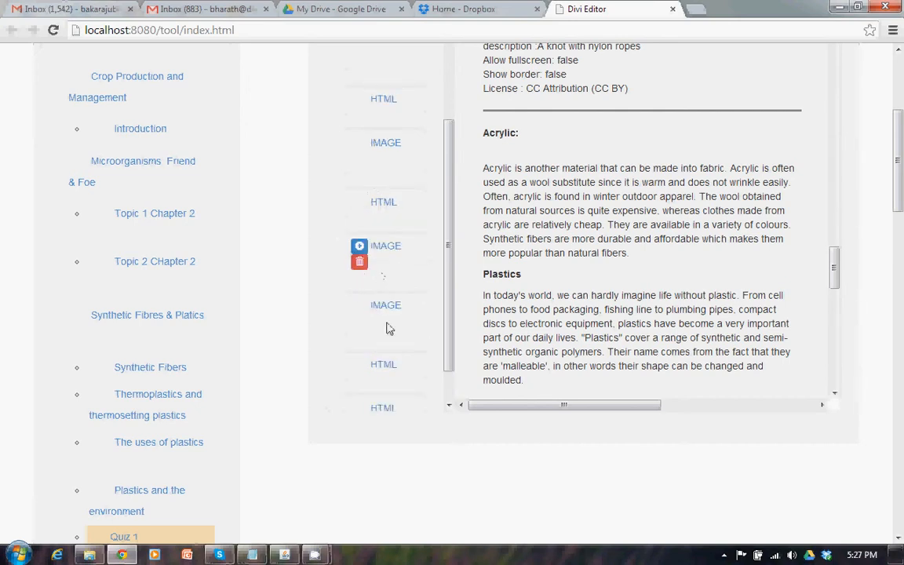
left_click_drag(385, 276, 386, 333)
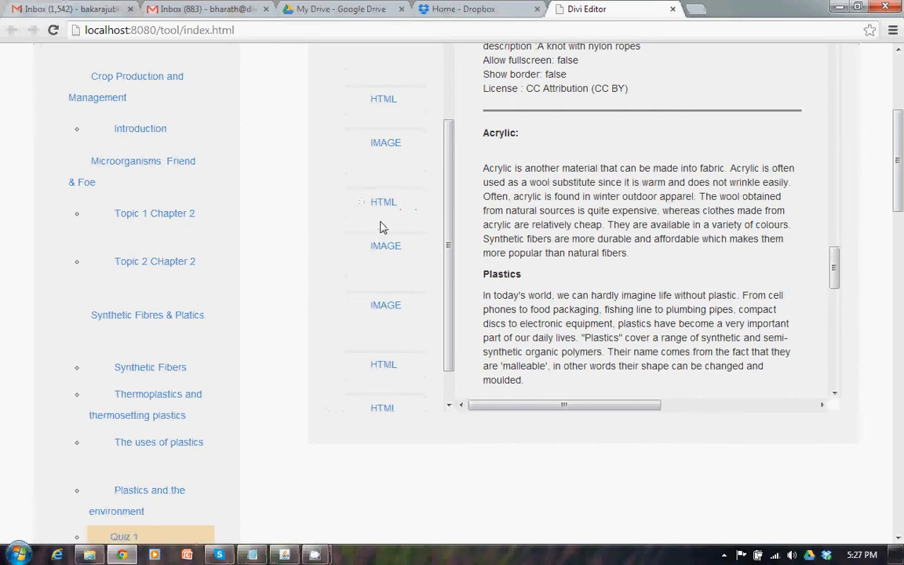
mouse_move(365, 257)
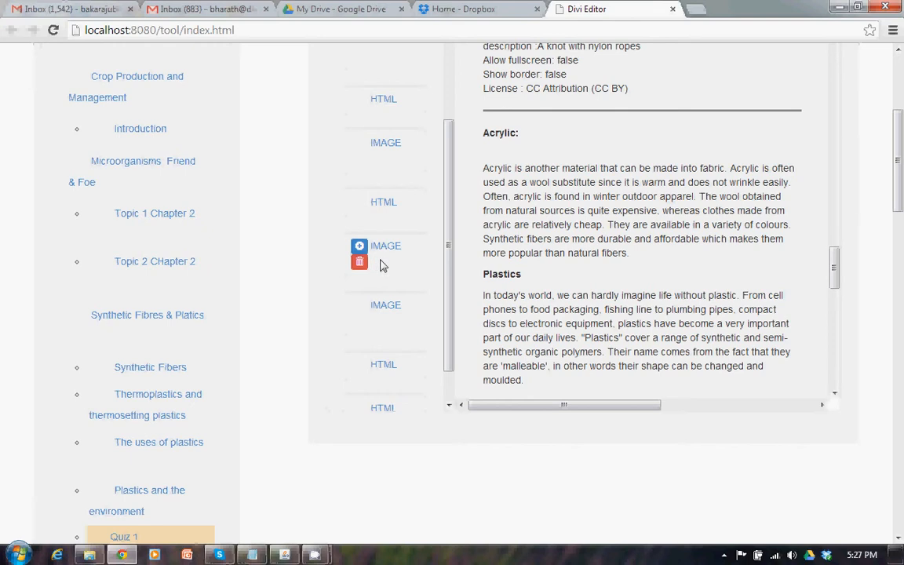
left_click_drag(380, 265, 387, 316)
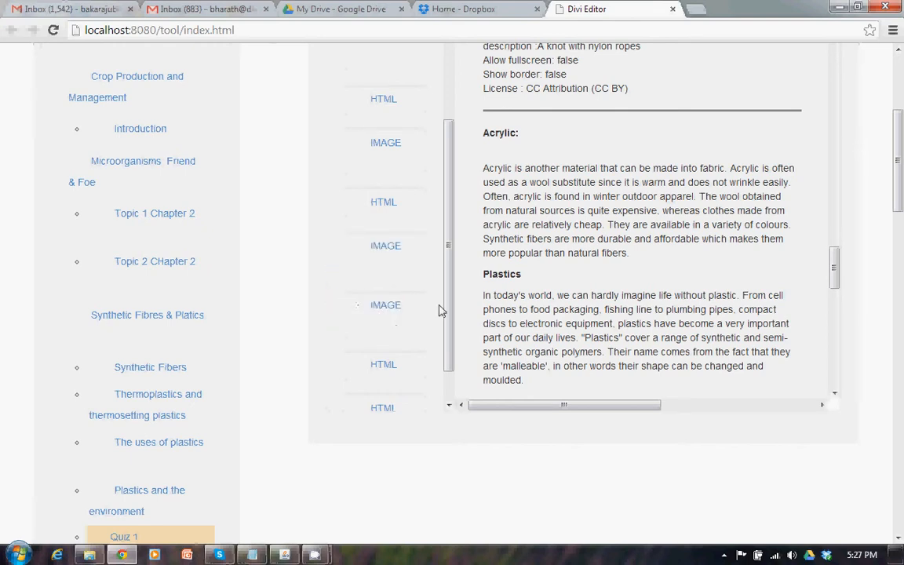
- Review topic_1's preview from the Acrylic section back to the video before Types of Synthetic Fibers, and check the element list's end
left_click_drag(449, 315, 448, 202)
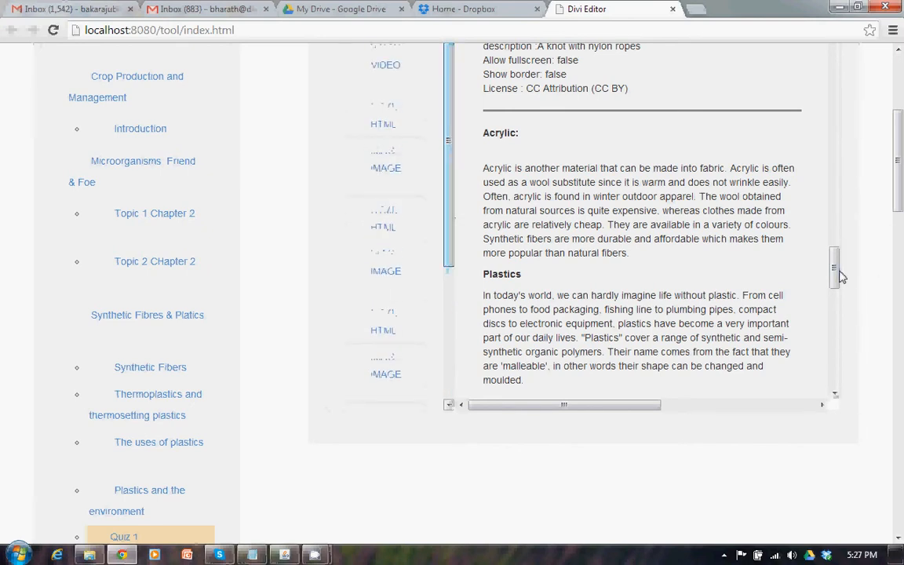
left_click_drag(834, 271, 834, 176)
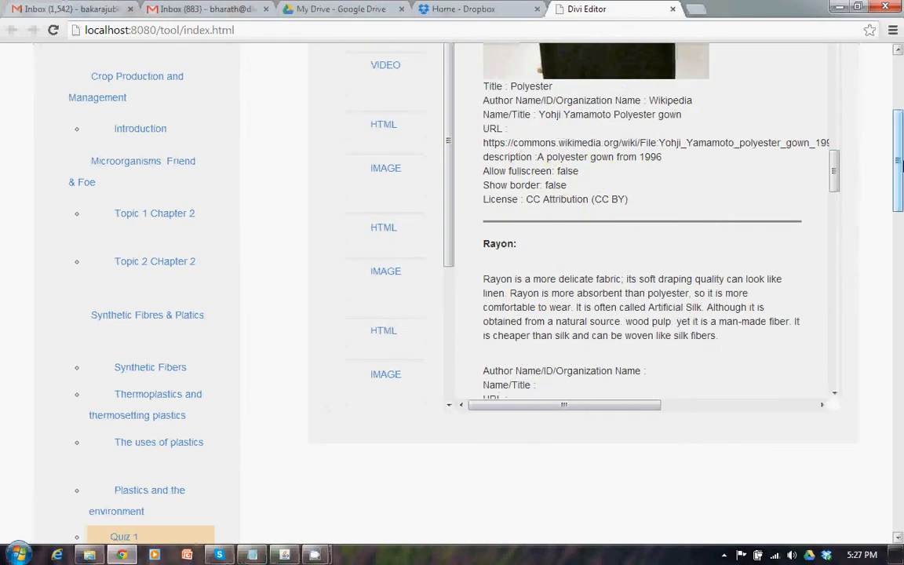
scroll(900, 165, "up", 2)
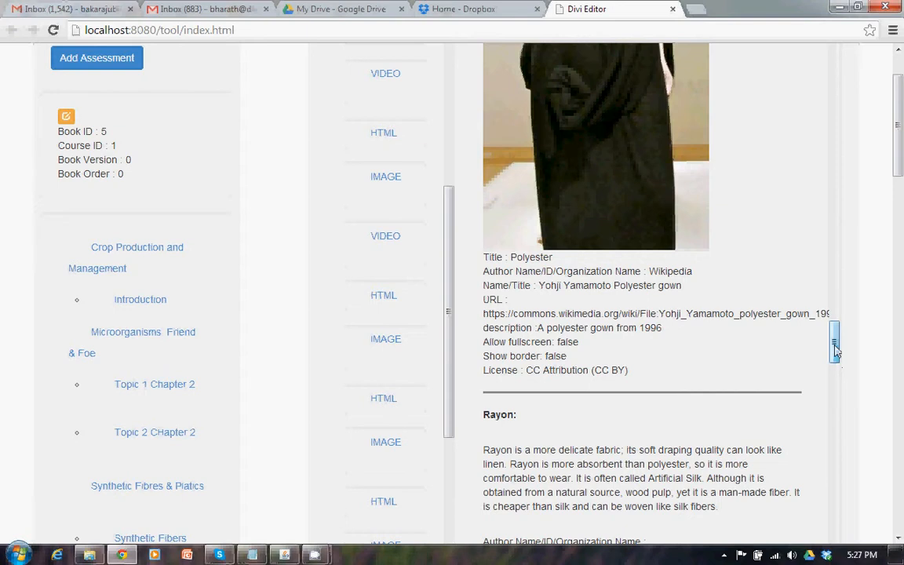
left_click_drag(836, 351, 834, 201)
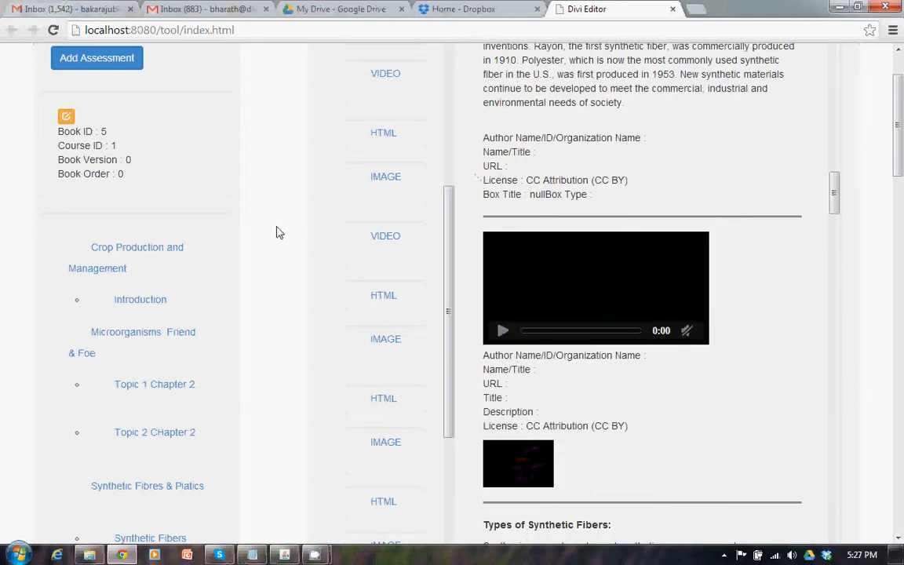
scroll(900, 141, "down", 1)
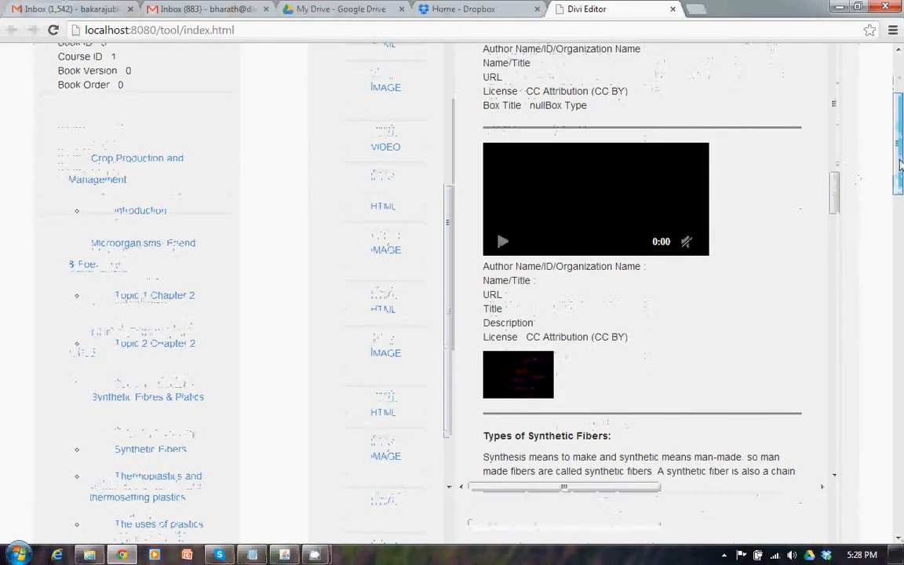
left_click_drag(451, 235, 448, 420)
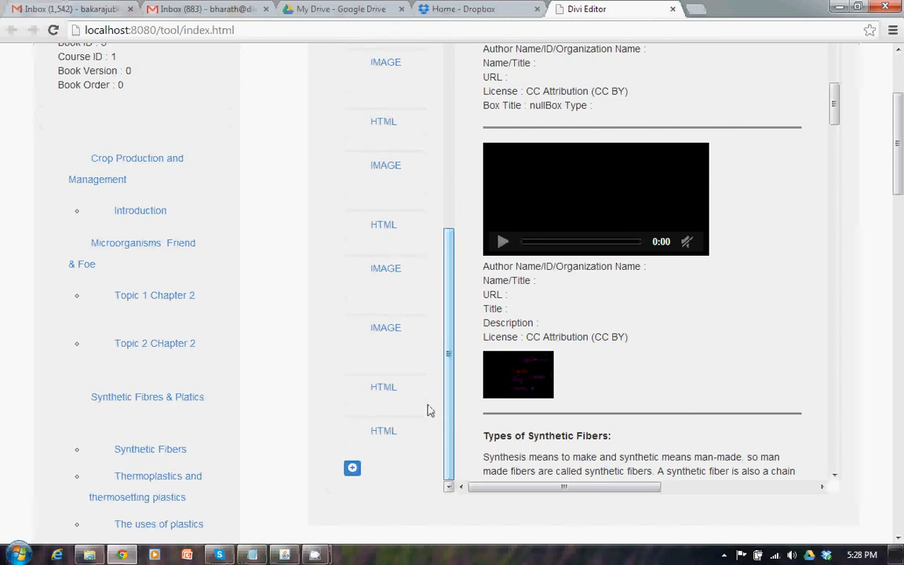
mouse_move(373, 350)
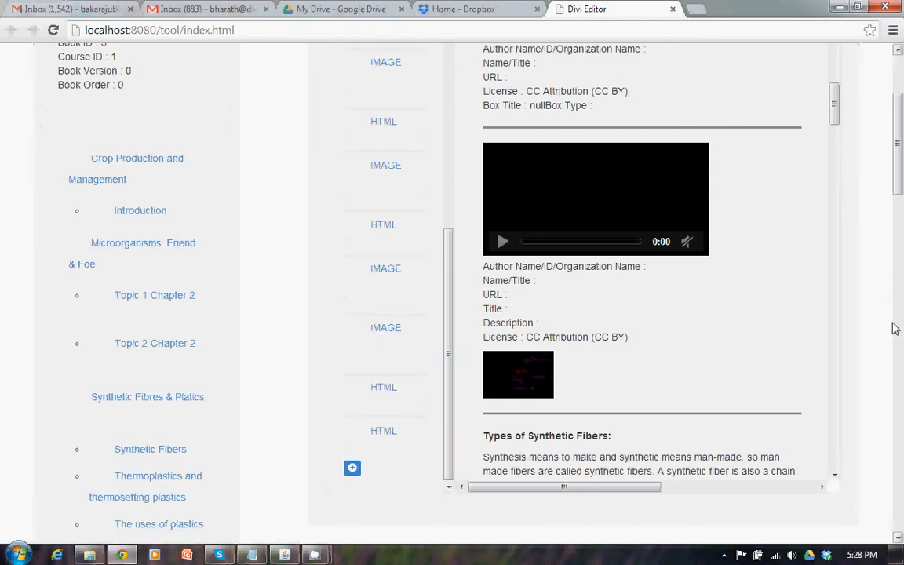
- Delete the Plastic household items image element from topic_1 and check the preview around the Ethylene & Polythene image
left_click_drag(838, 120, 835, 404)
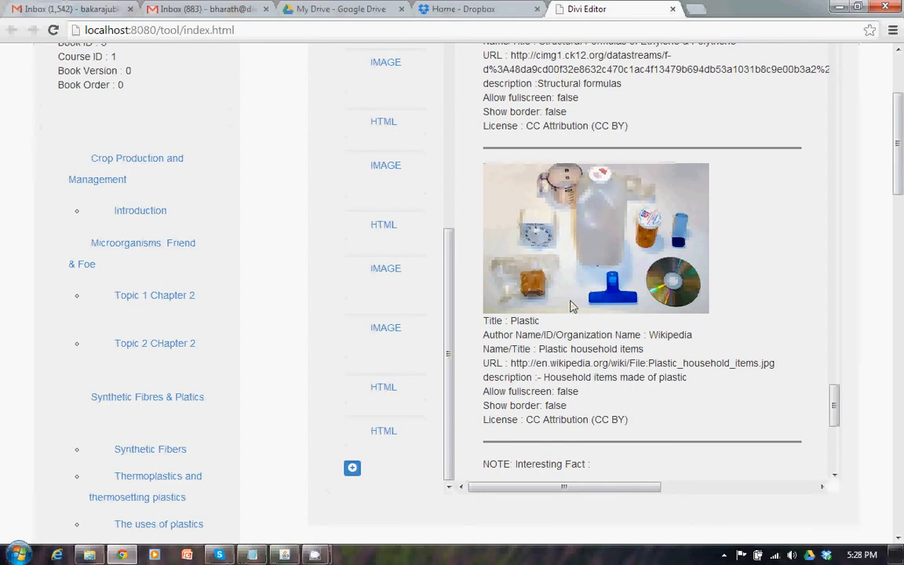
mouse_move(396, 356)
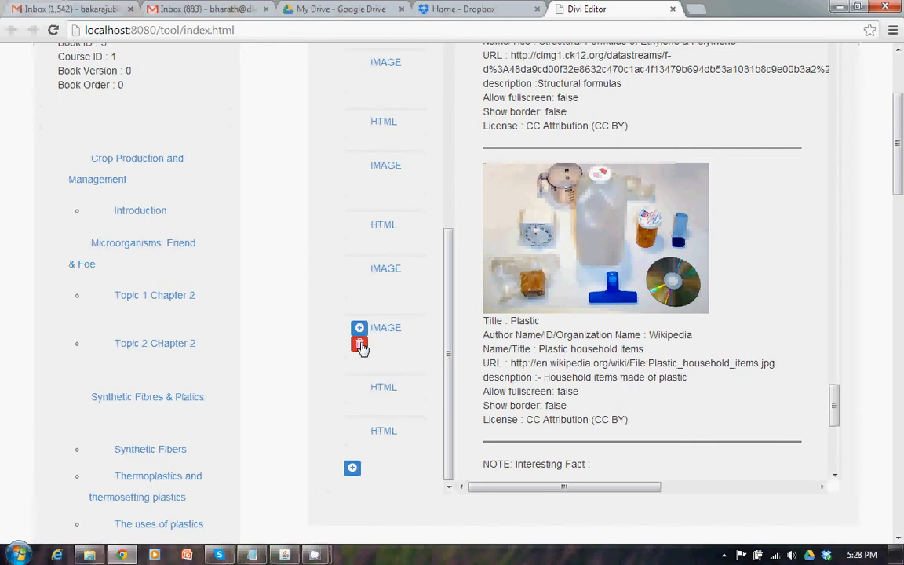
left_click(360, 345)
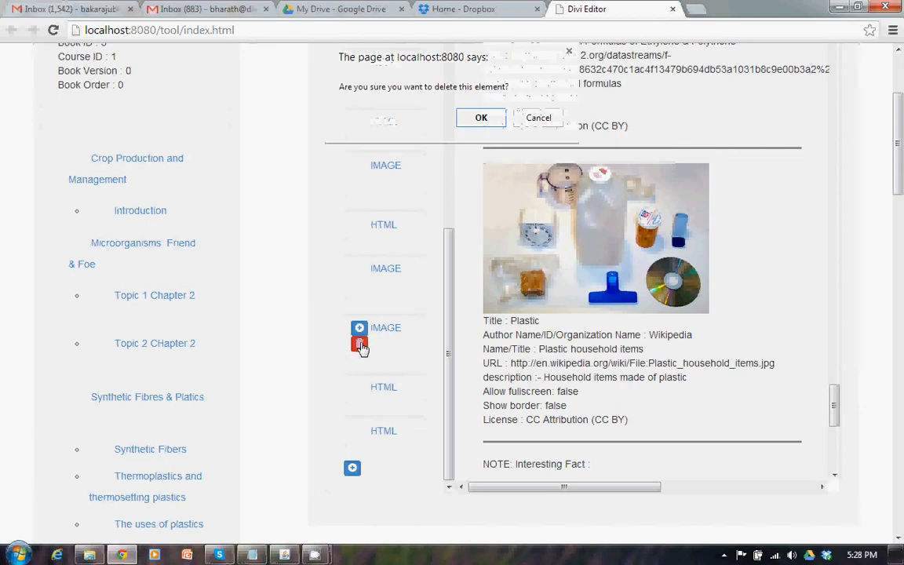
left_click(480, 118)
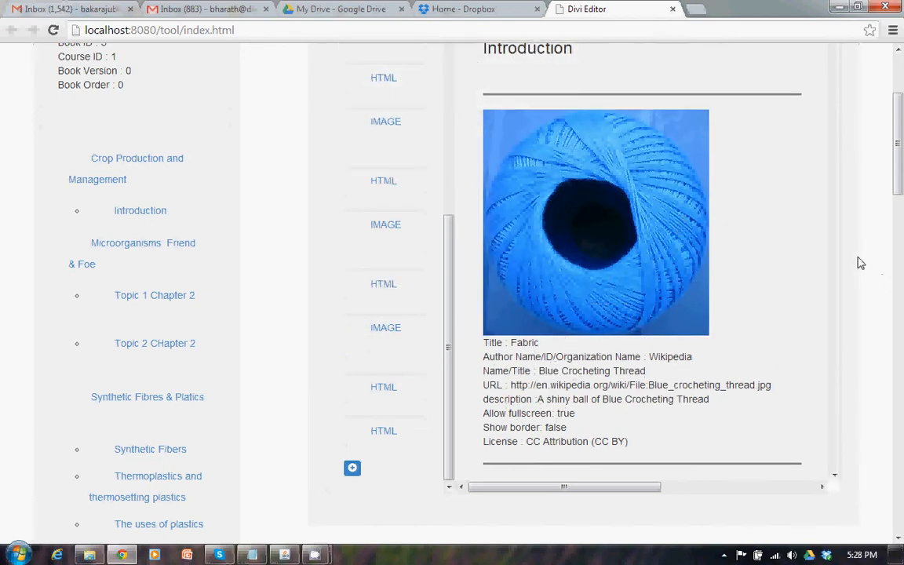
scroll(839, 259, "down", 10)
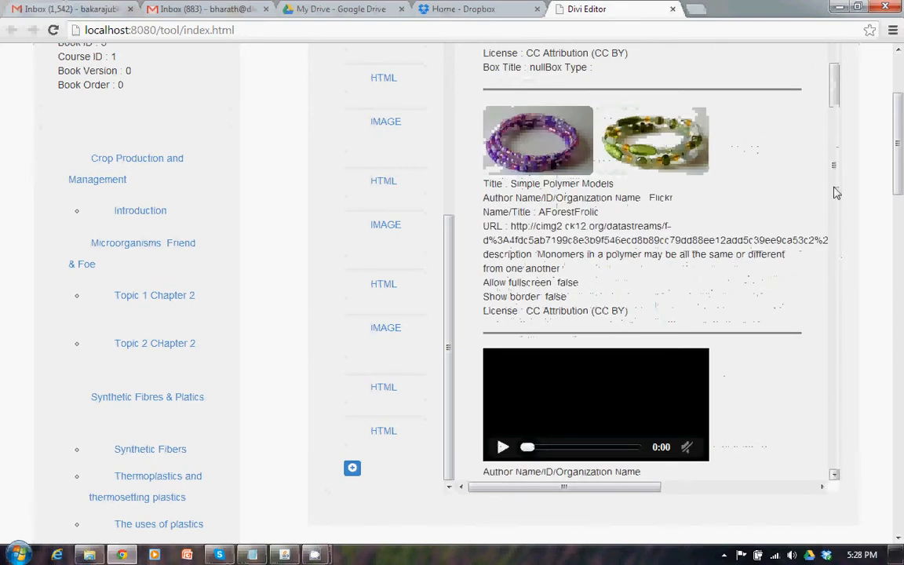
left_click_drag(834, 178, 835, 435)
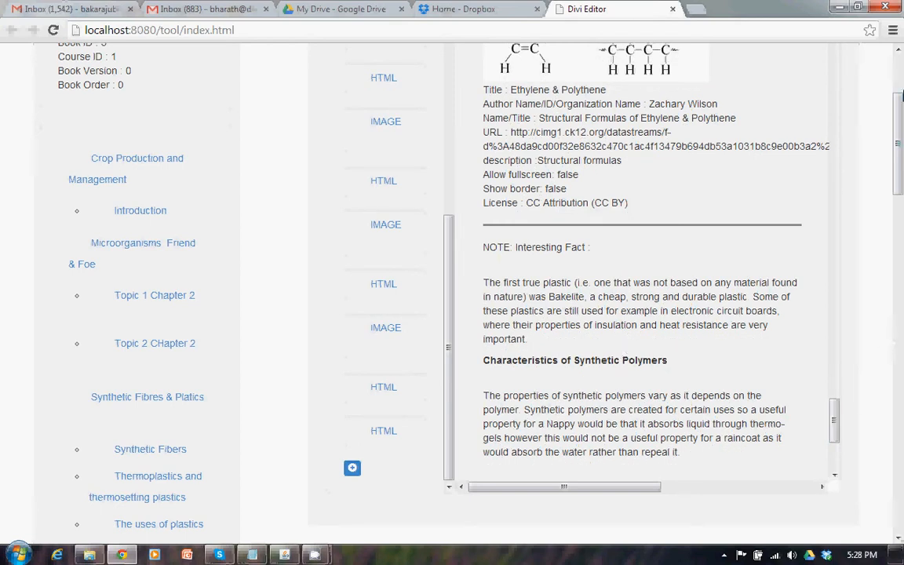
scroll(895, 196, "up", 3)
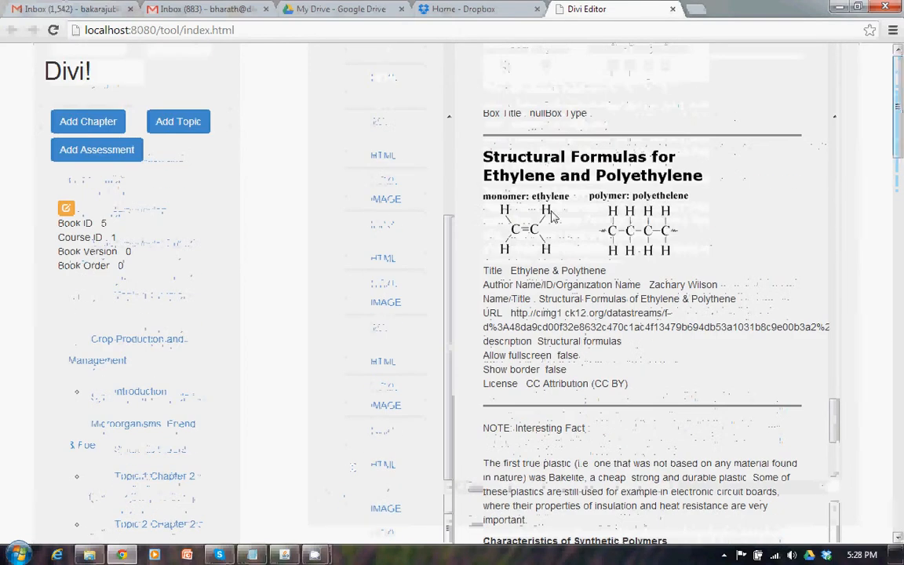
scroll(838, 353, "down", 10)
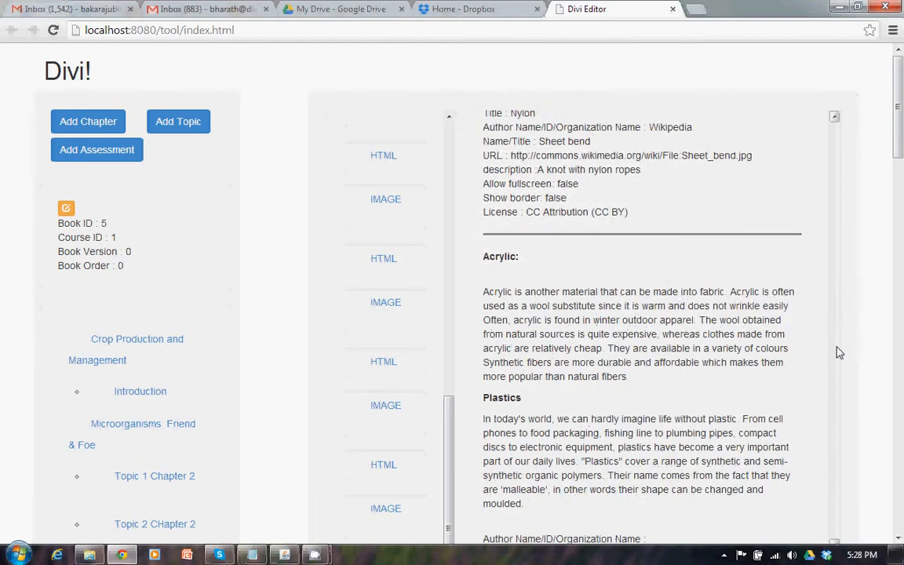
scroll(819, 371, "up", 1)
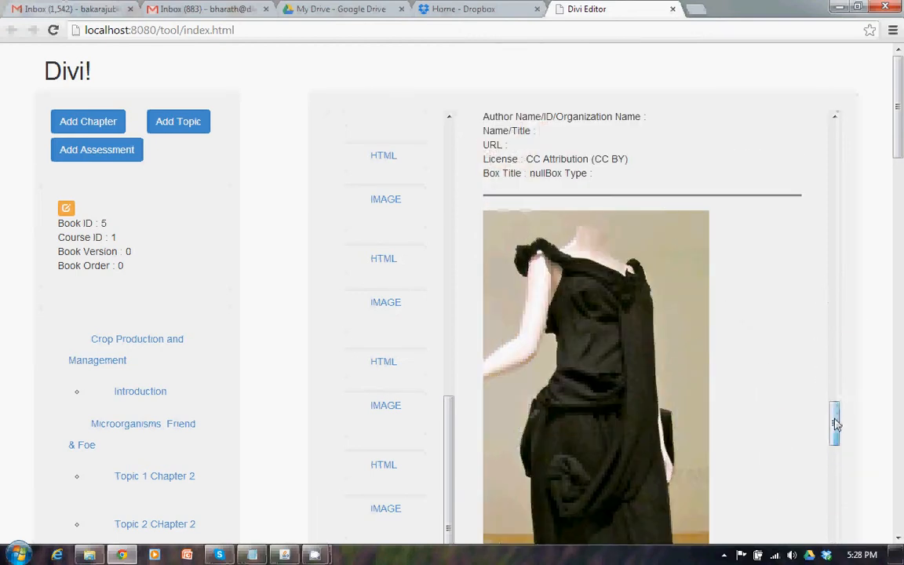
left_click_drag(836, 424, 837, 342)
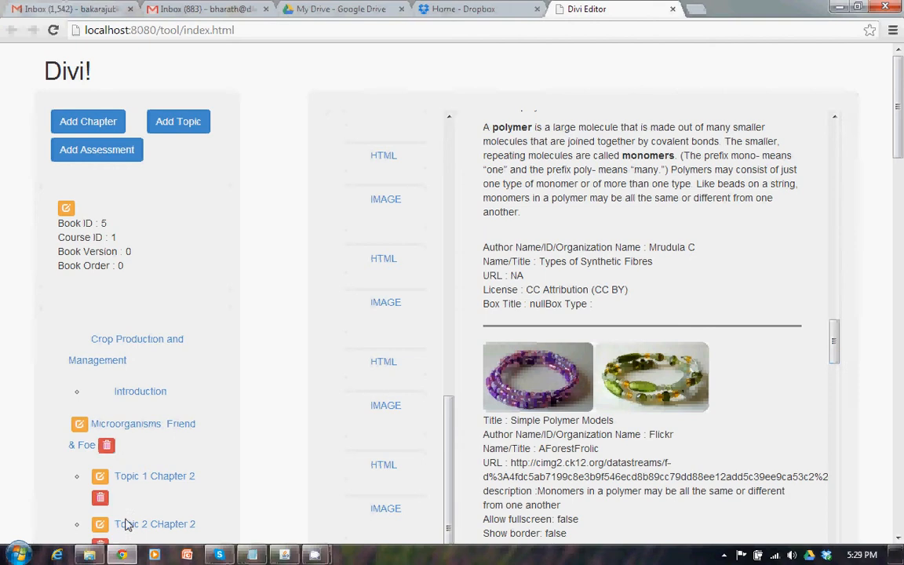
- Switch to Windows Explorer and open Dropbox Old > Textlas Ported Content > Ported Textlas Books SHADOW > NCERT > 8 Science > Current
left_click(85, 555)
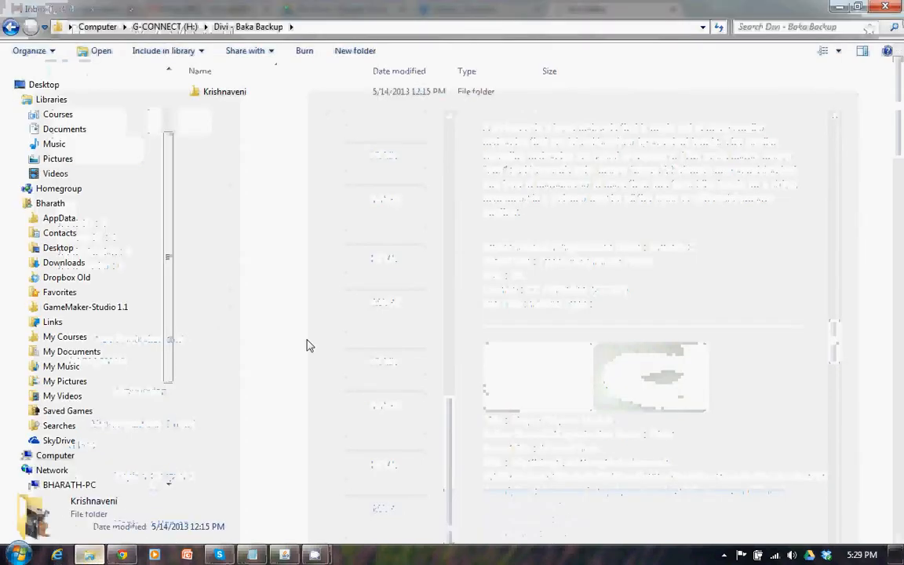
left_click(63, 278)
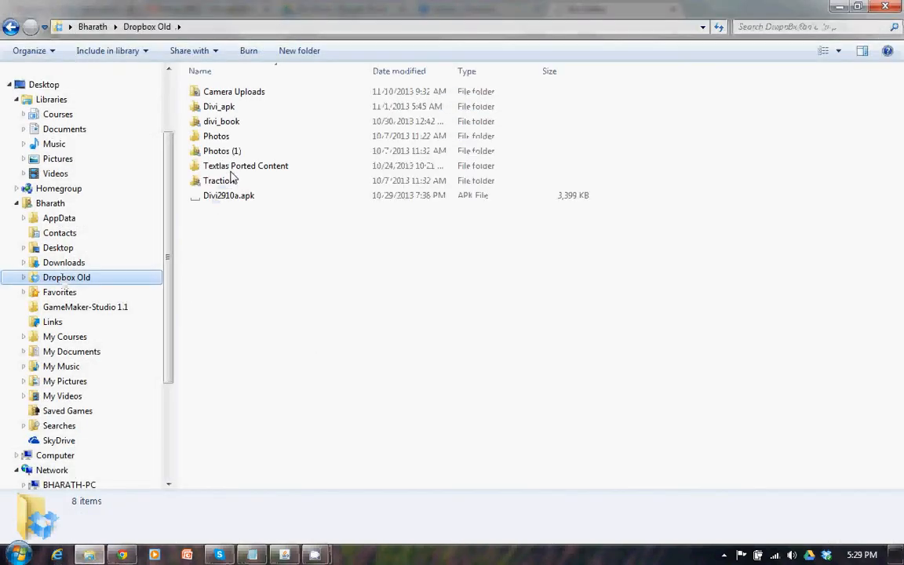
double_click(231, 172)
key("Down")
key("Return")
key("Down")
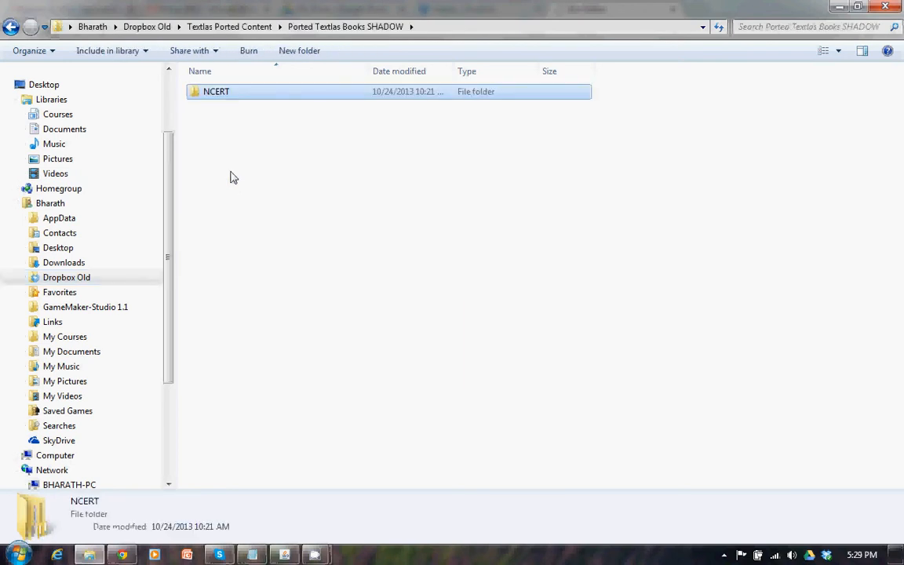
key("Return")
key("Down")
key("Down")
key("Down")
key("Down")
key("Down")
key("Return")
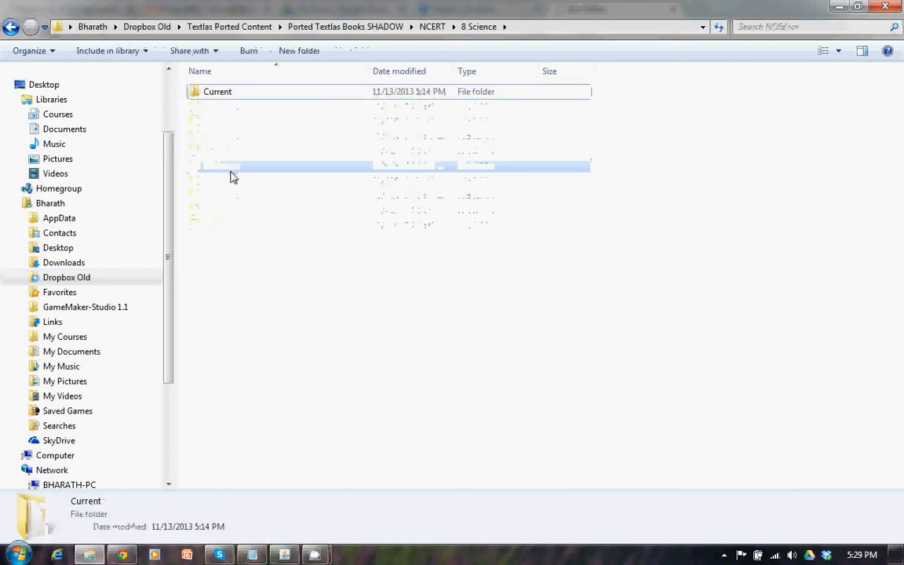
key("Return")
- Look through the chapter folders and master.json in the Current folder, ending with SC_08_CH_03 selected
key("Down")
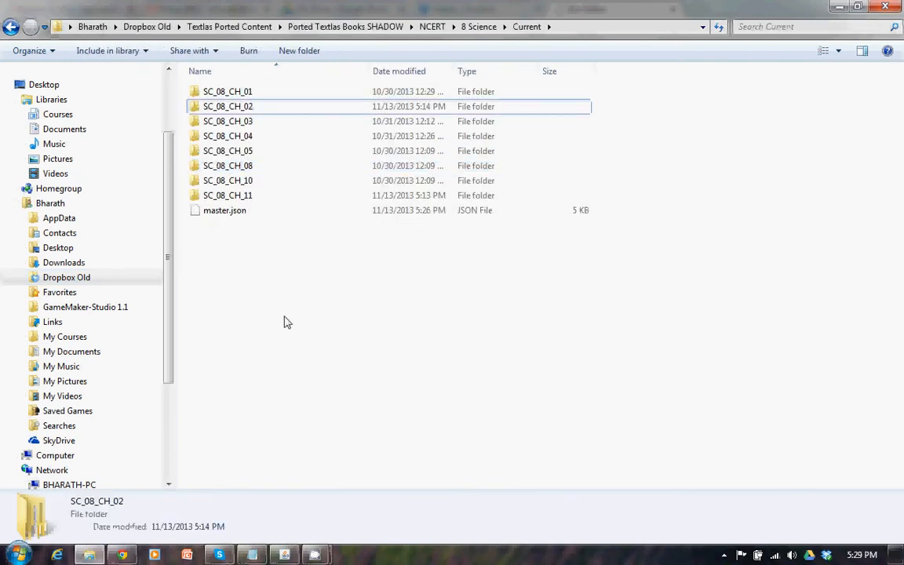
key("shift+Up")
key("ctrl+Down")
key("ctrl+Down")
key("ctrl+Down")
key("ctrl+Down")
key("ctrl+Down")
key("ctrl+Down")
key("ctrl+Down")
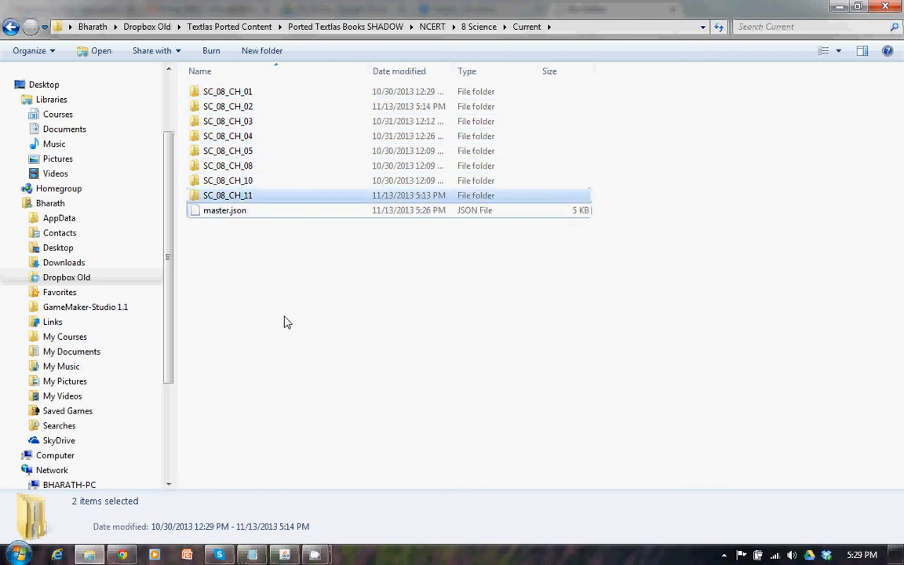
key("ctrl+Up")
key("ctrl+Up")
key("ctrl+Up")
key("ctrl+Up")
key("Up")
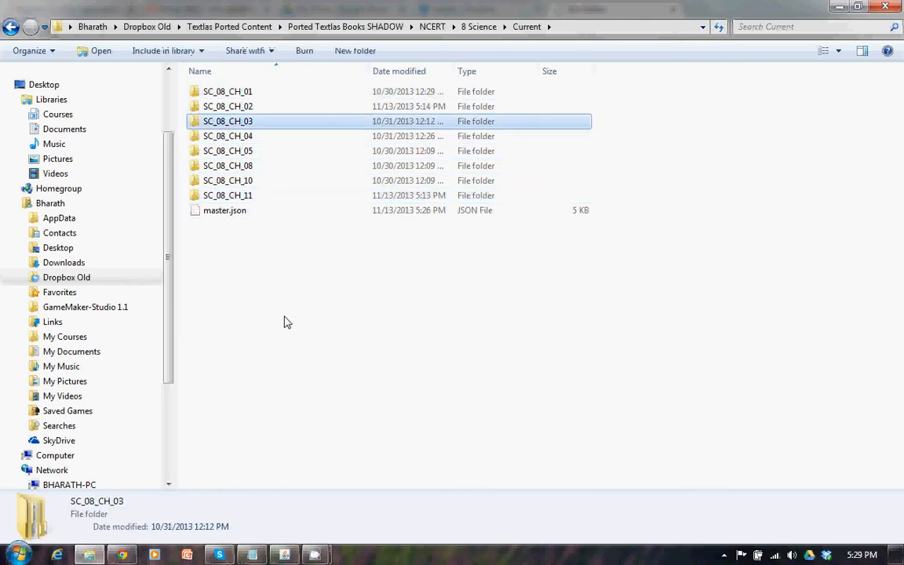
- Switch back to the Divi Editor and check the heading of the preview for the name of the topic being edited
key("alt+Tab")
scroll(288, 335, "down", 3)
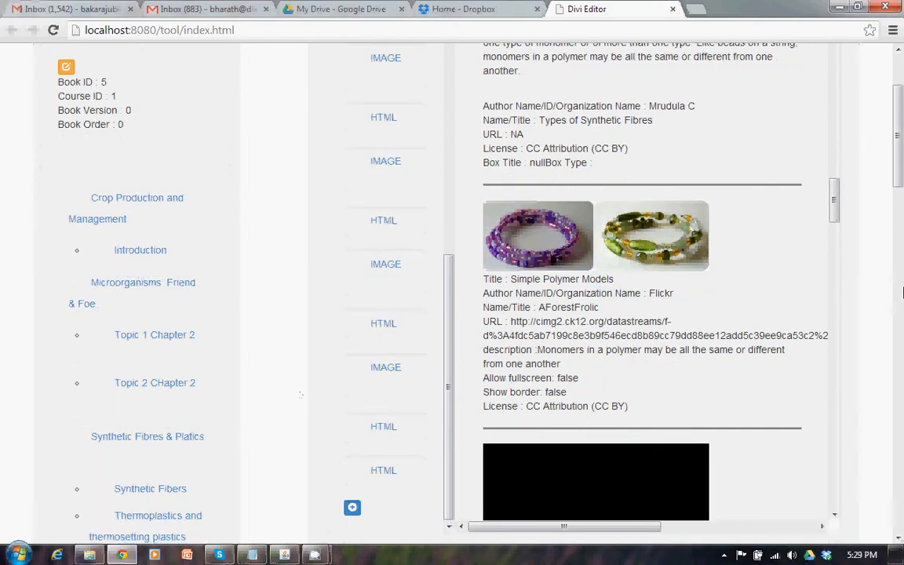
left_click_drag(897, 163, 895, 130)
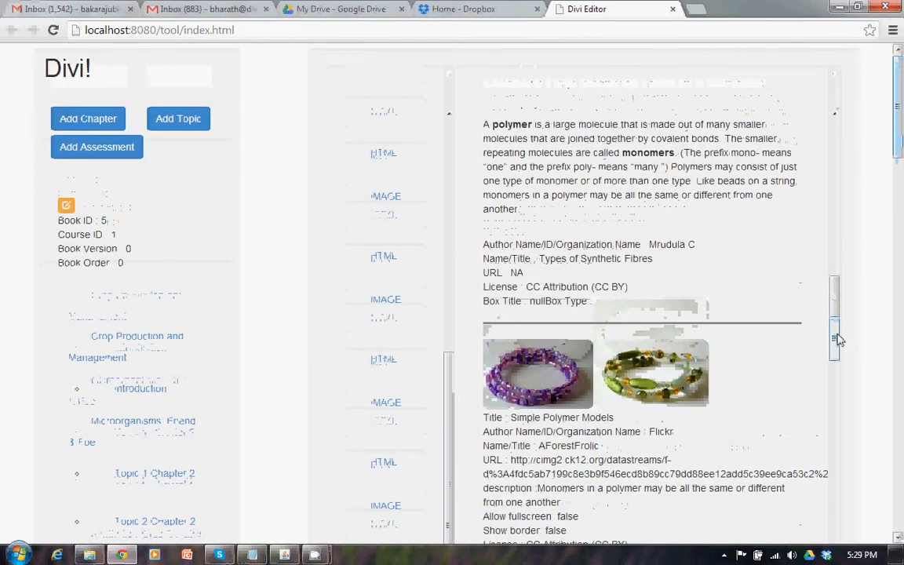
left_click_drag(835, 334, 846, 172)
scroll(665, 178, "up", 10)
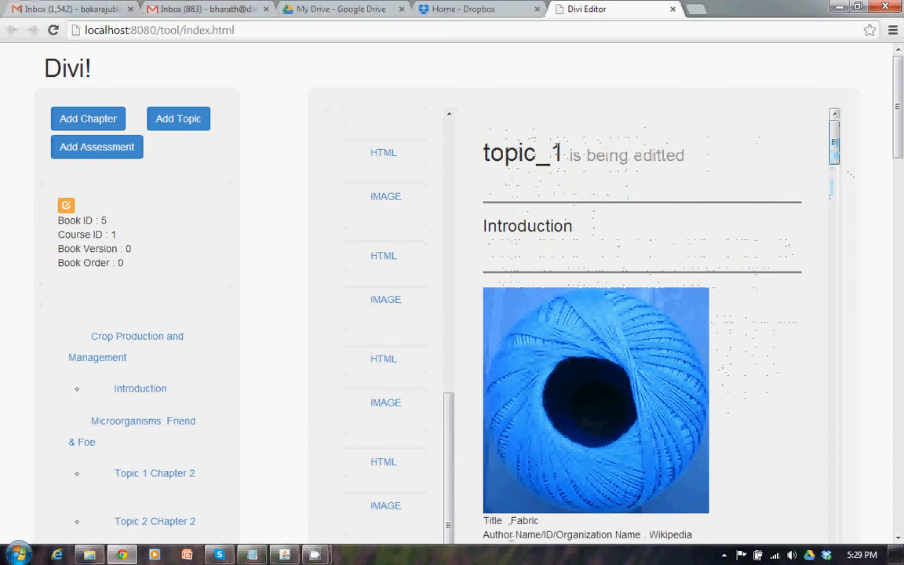
- Return to Windows Explorer and open the topic_1 folder inside SC_08_CH_03
left_click(89, 554)
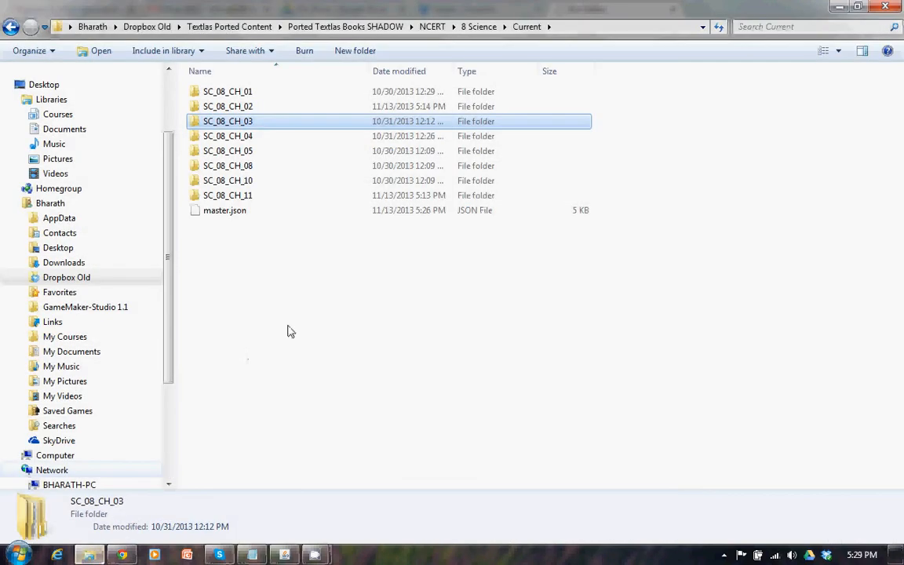
double_click(235, 124)
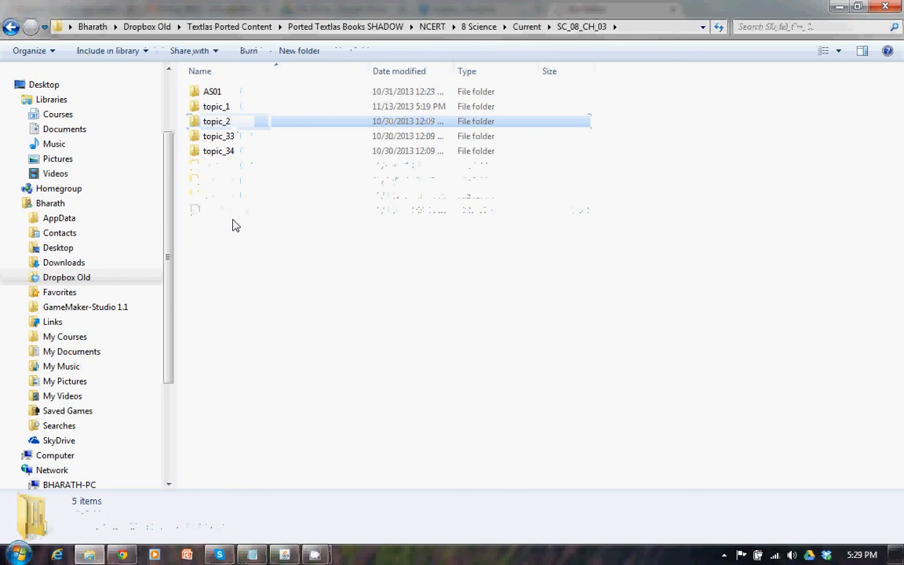
key("Down")
key("Down")
key("Return")
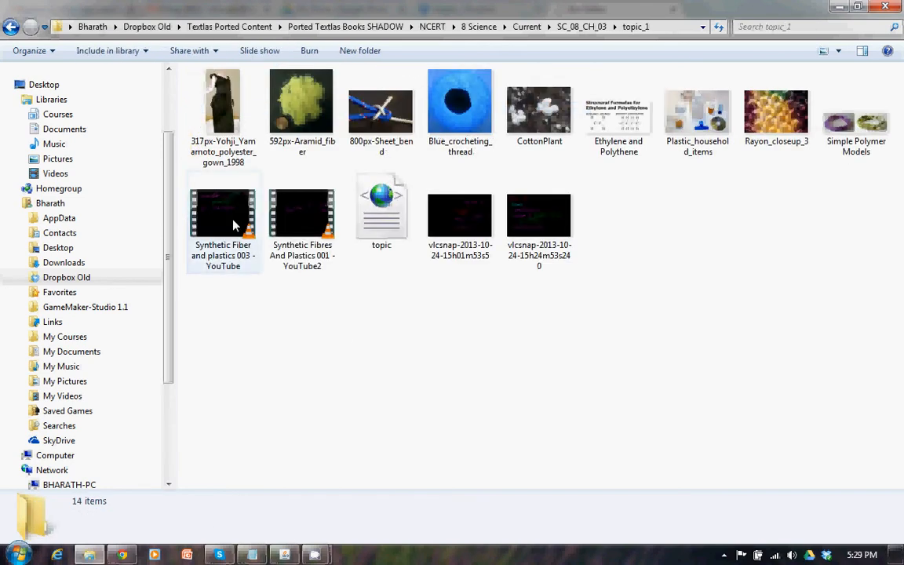
- Delete the Plastic_household_items image file from the topic_1 folder
left_click(694, 121)
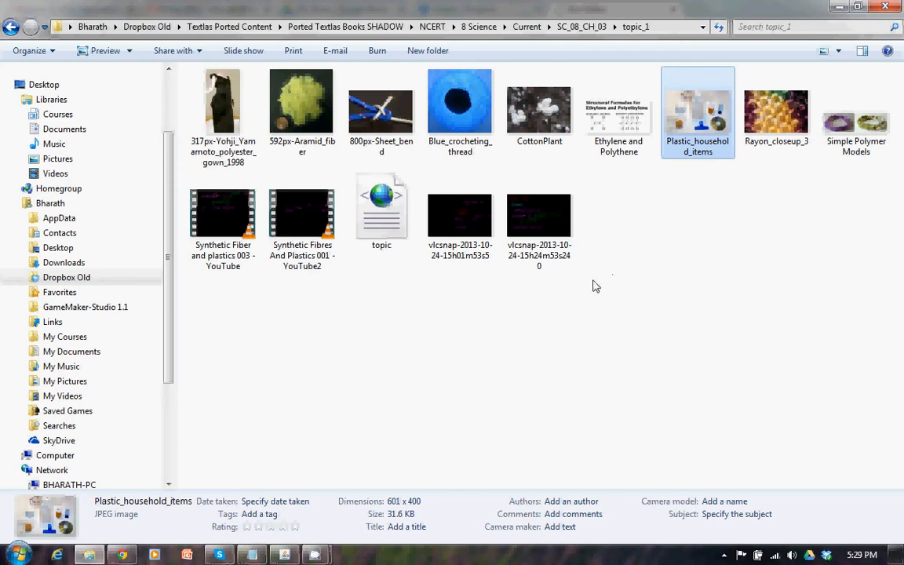
left_click(700, 143)
left_click(706, 236)
left_click(705, 129)
key("Delete")
key("Return")
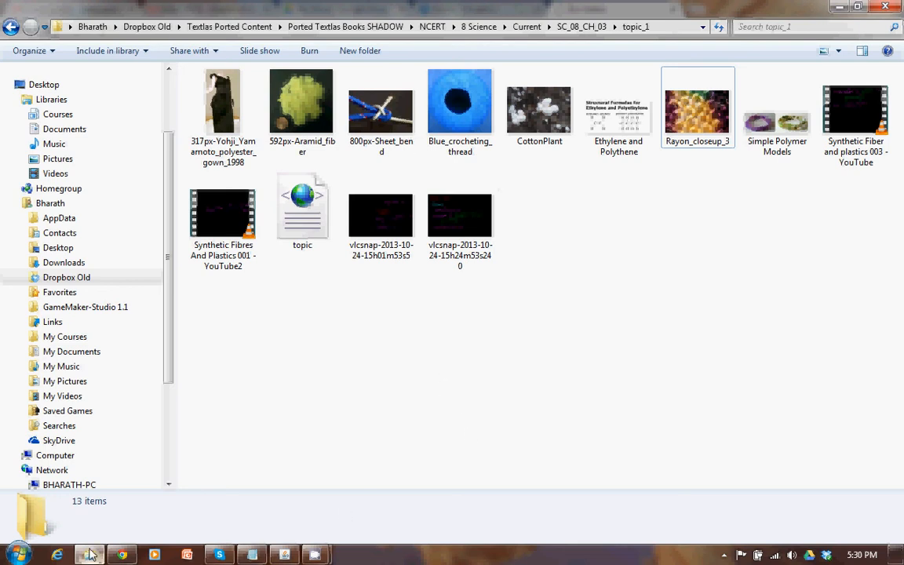
- Switch to the Divi Editor, delete the video element preceding Types of Synthetic Fibers in topic_1, and check the preview there
left_click(122, 554)
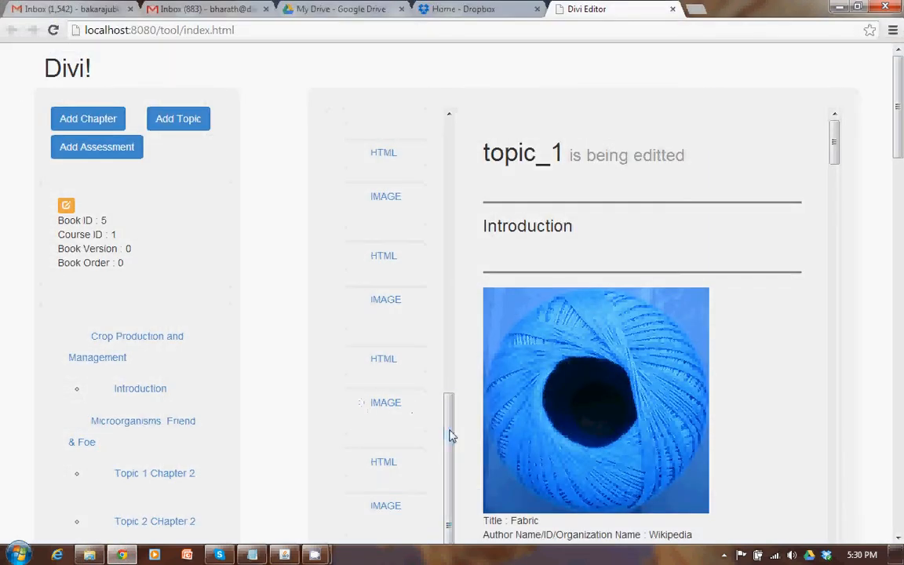
left_click_drag(451, 436, 448, 347)
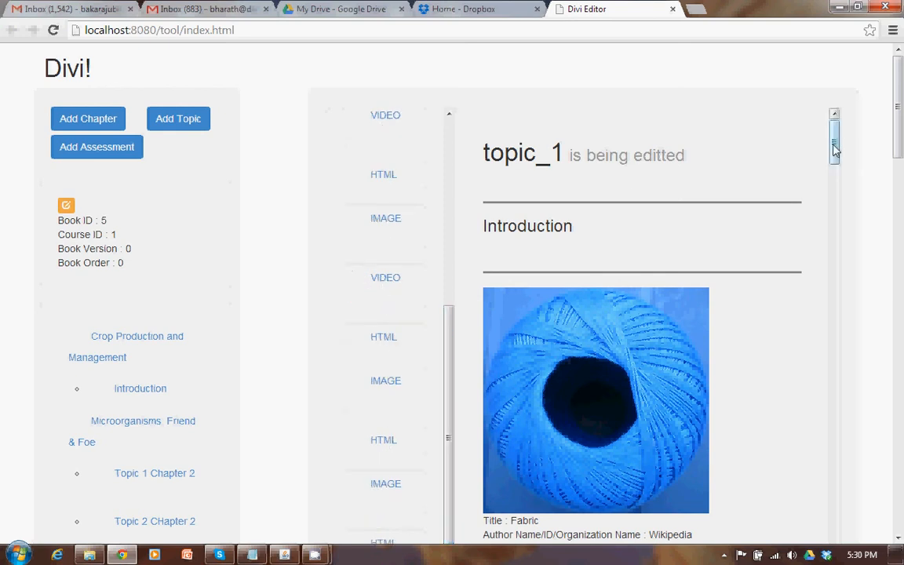
left_click_drag(834, 149, 833, 299)
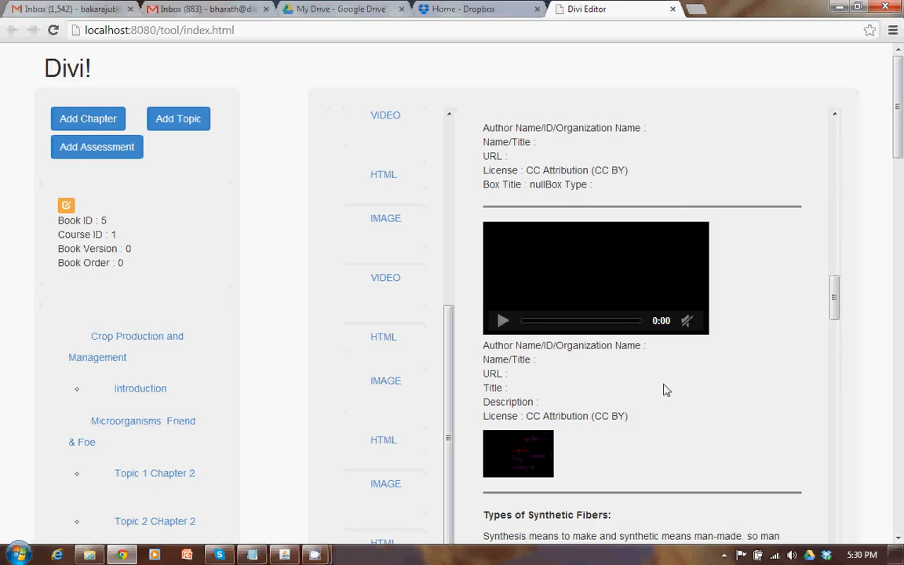
mouse_move(393, 292)
left_click(361, 301)
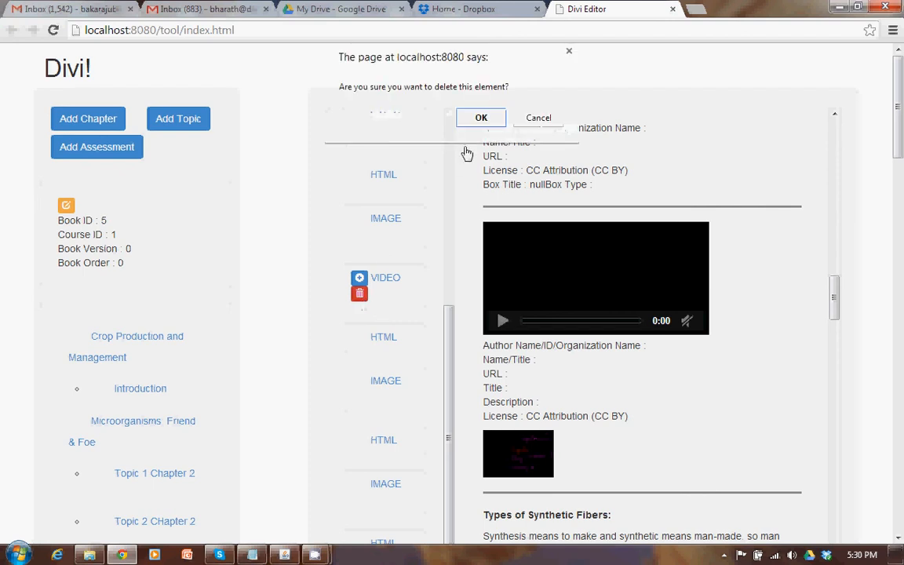
left_click(477, 118)
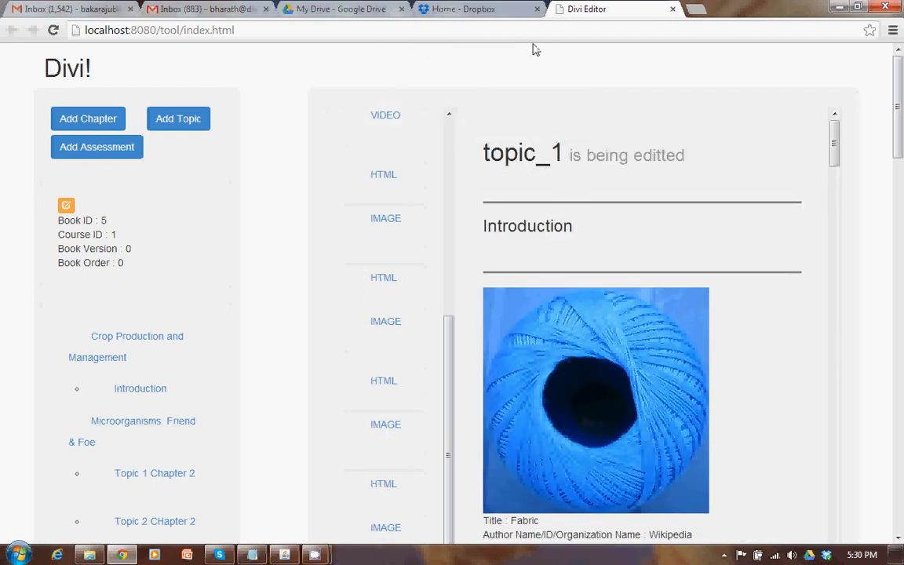
left_click_drag(833, 140, 838, 350)
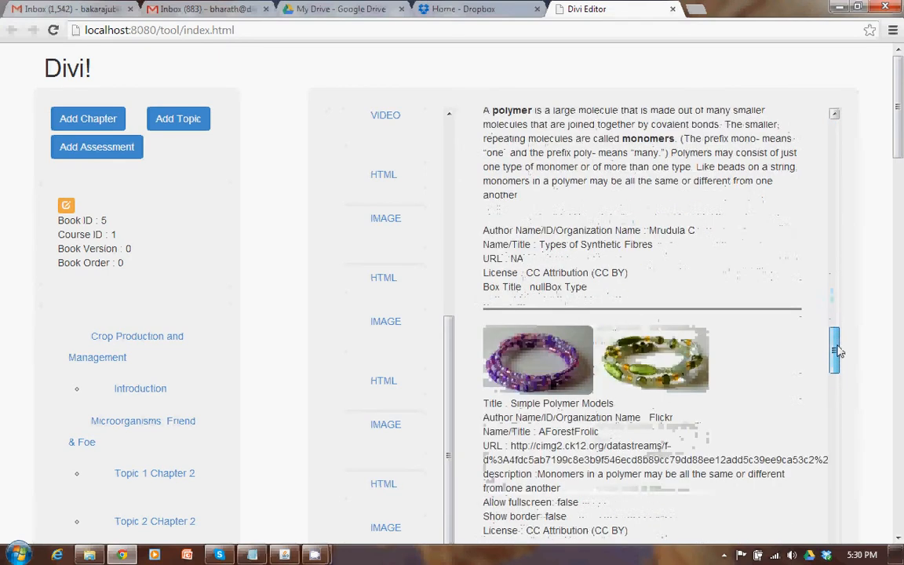
- Switch to Windows Explorer, go up to SC_08_CH_03, and reopen the topic_1 folder to check its media files
left_click(89, 554)
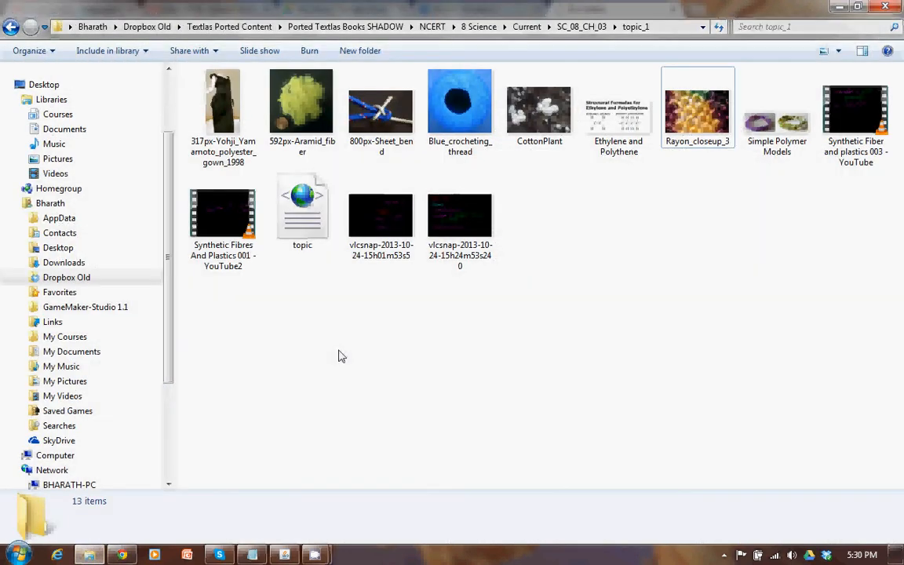
key("Left")
key("Left")
key("Left")
key("BackSpace")
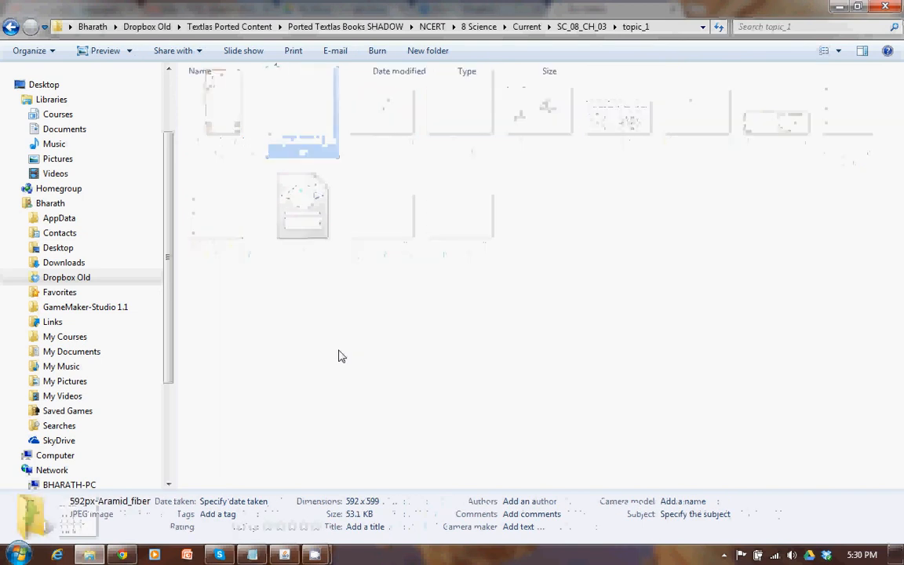
key("BackSpace")
key("Return")
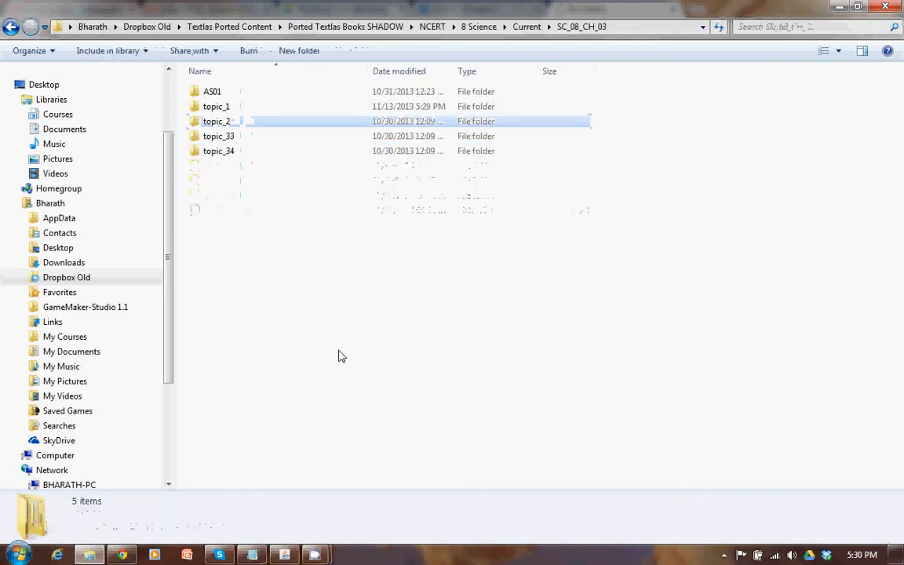
key("Return")
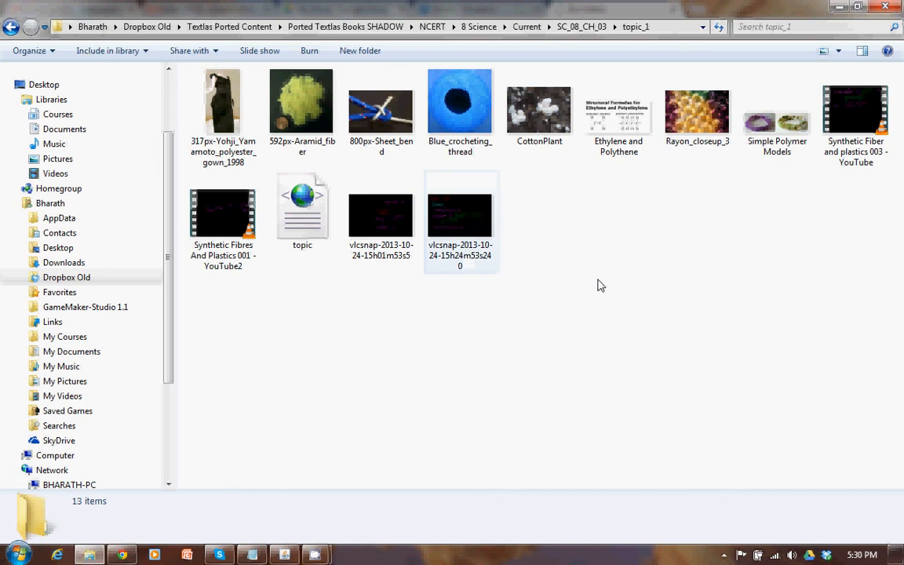
- Delete the "Synthetic Fiber and plastics 003 - YouTube" video file from the topic_1 folder, and return to the Divi Editor in Chrome
left_click(843, 143)
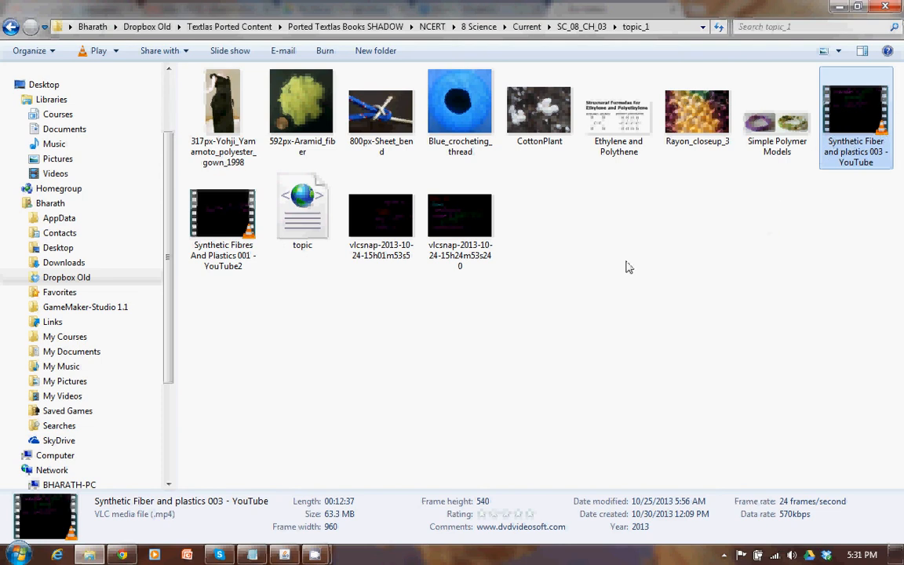
left_click(769, 238)
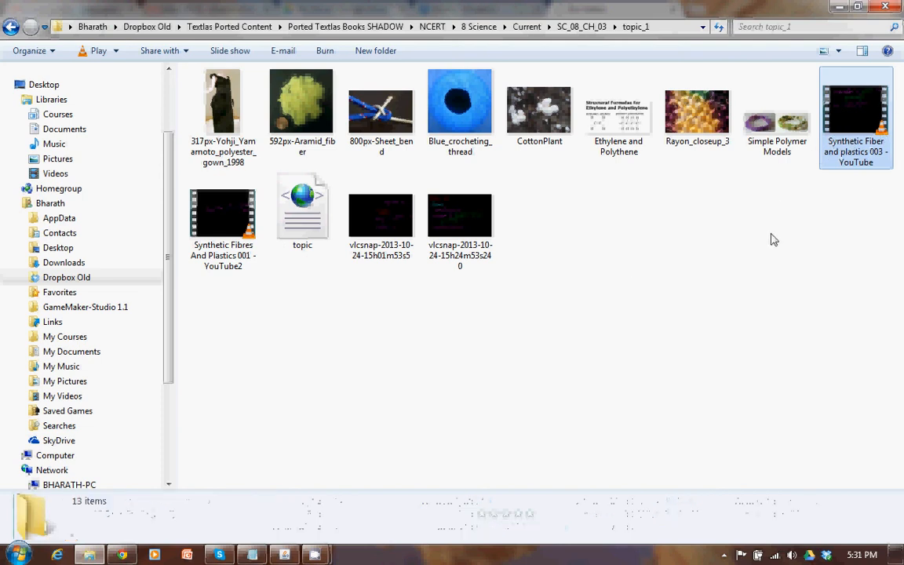
left_click(865, 110)
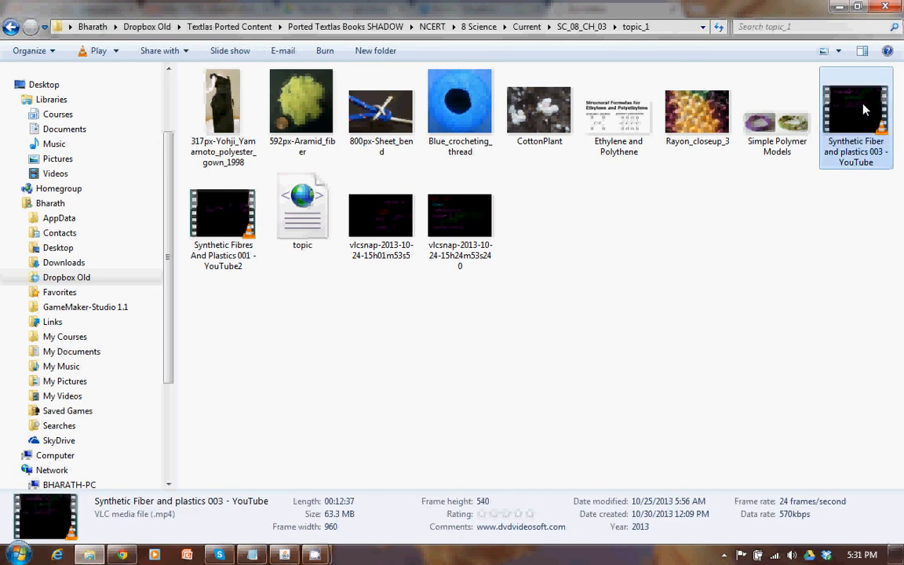
key("Delete")
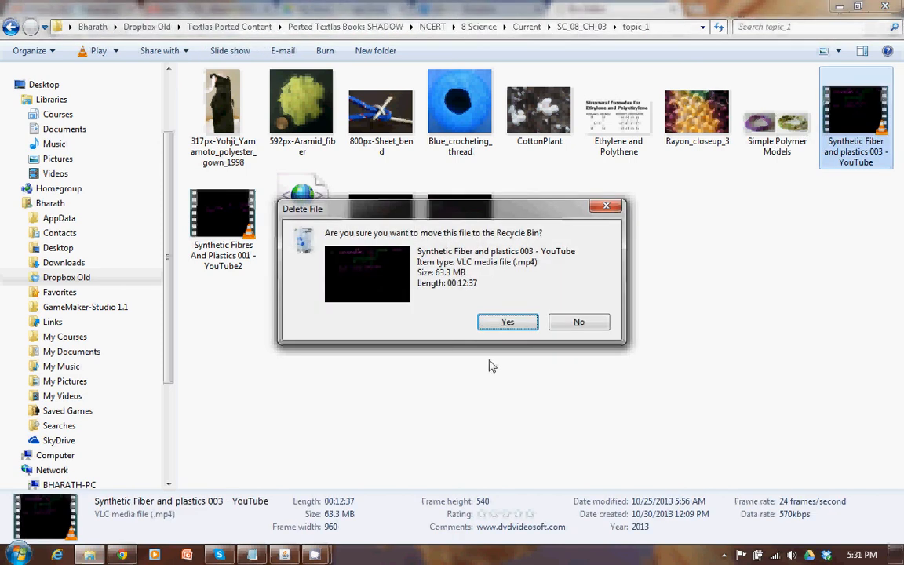
left_click(513, 323)
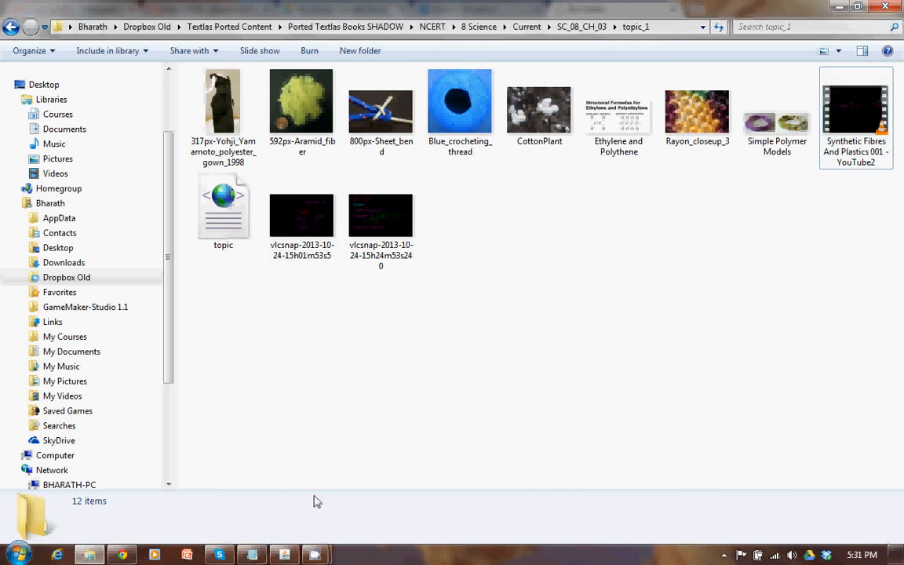
left_click(122, 555)
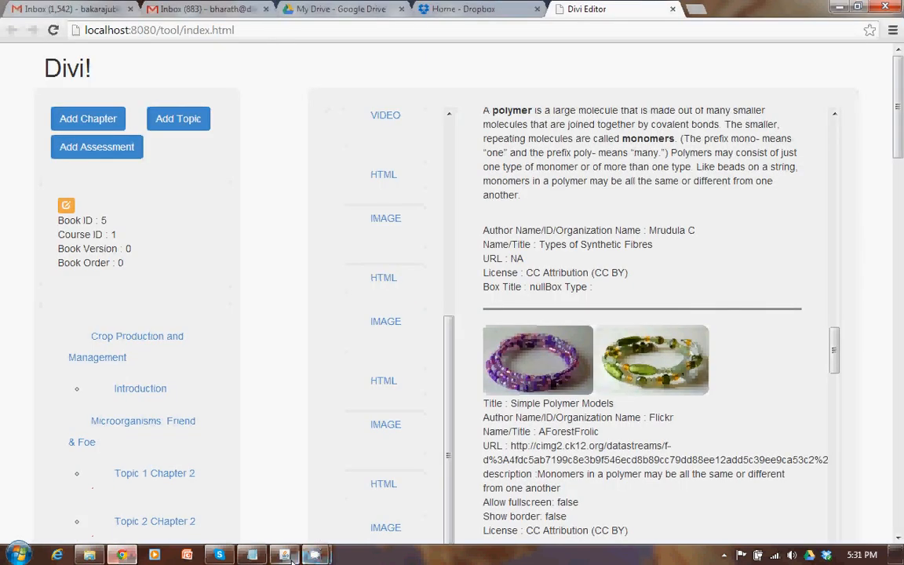
mouse_move(313, 555)
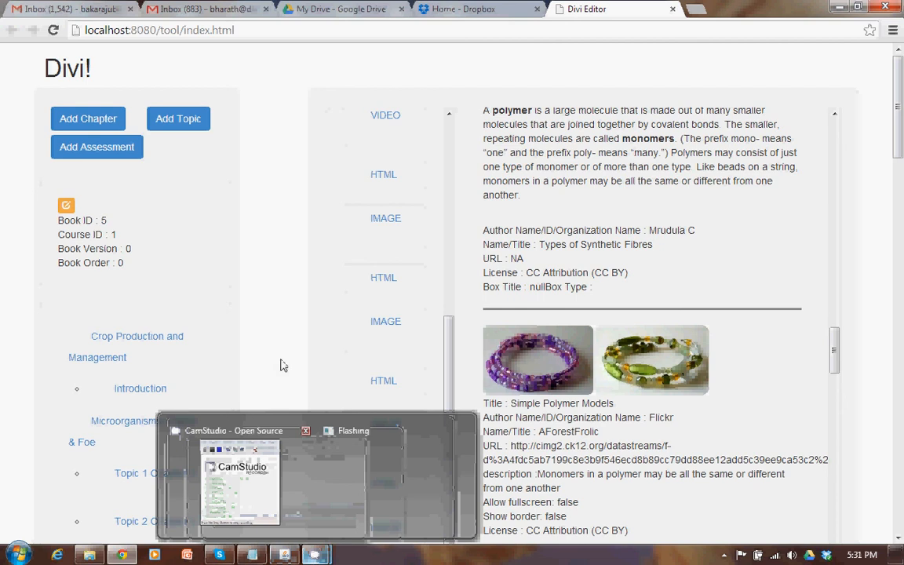
left_click(268, 514)
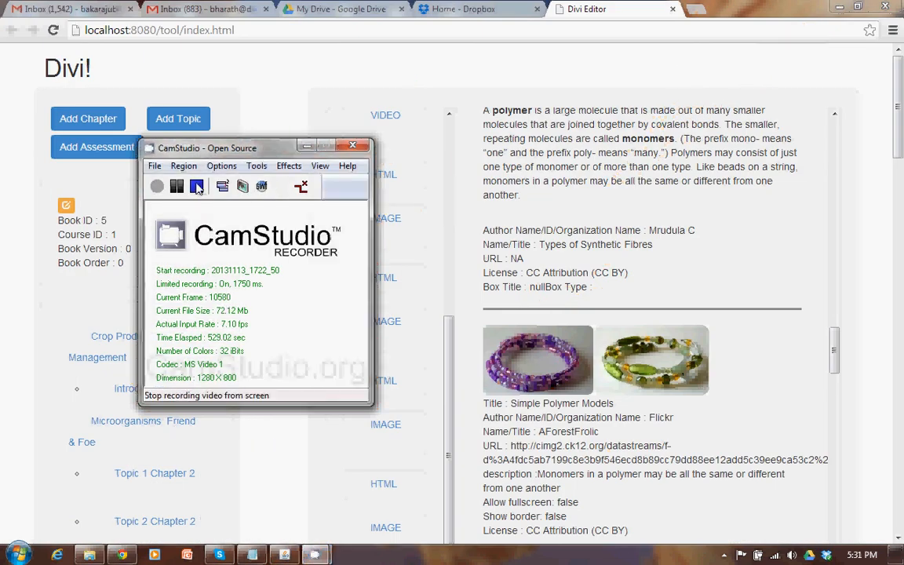